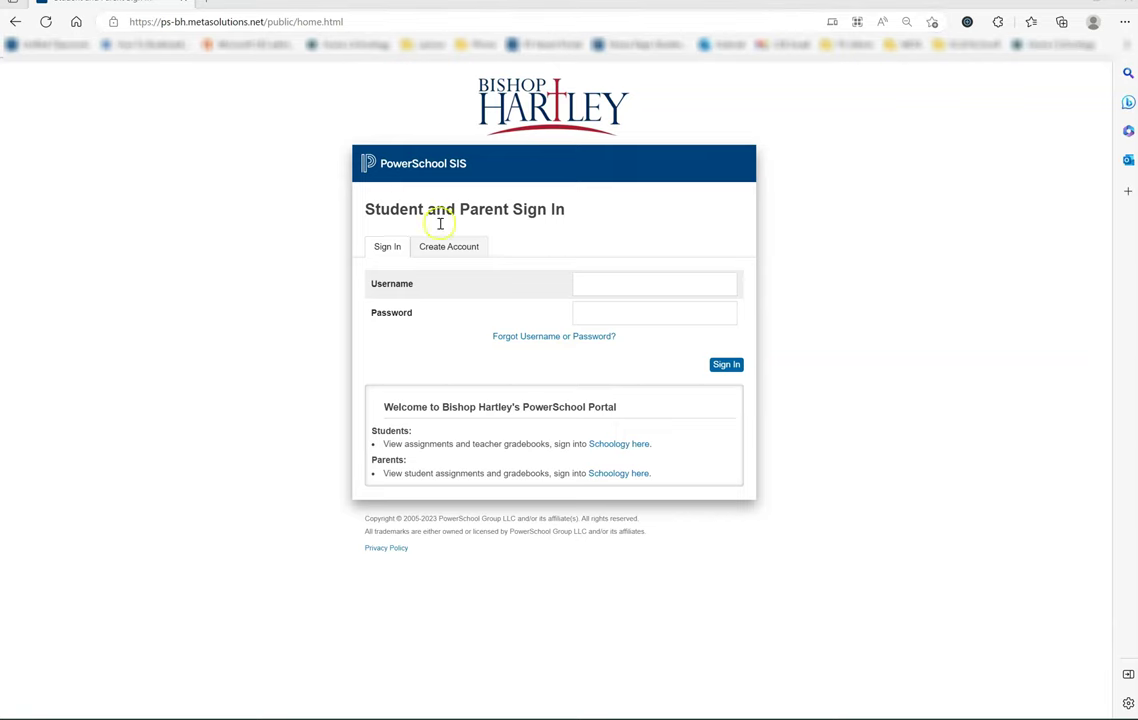
# Step: Sign in to the parent portal with the parent's username and password, declining to save the password
pyautogui.click(601, 285)
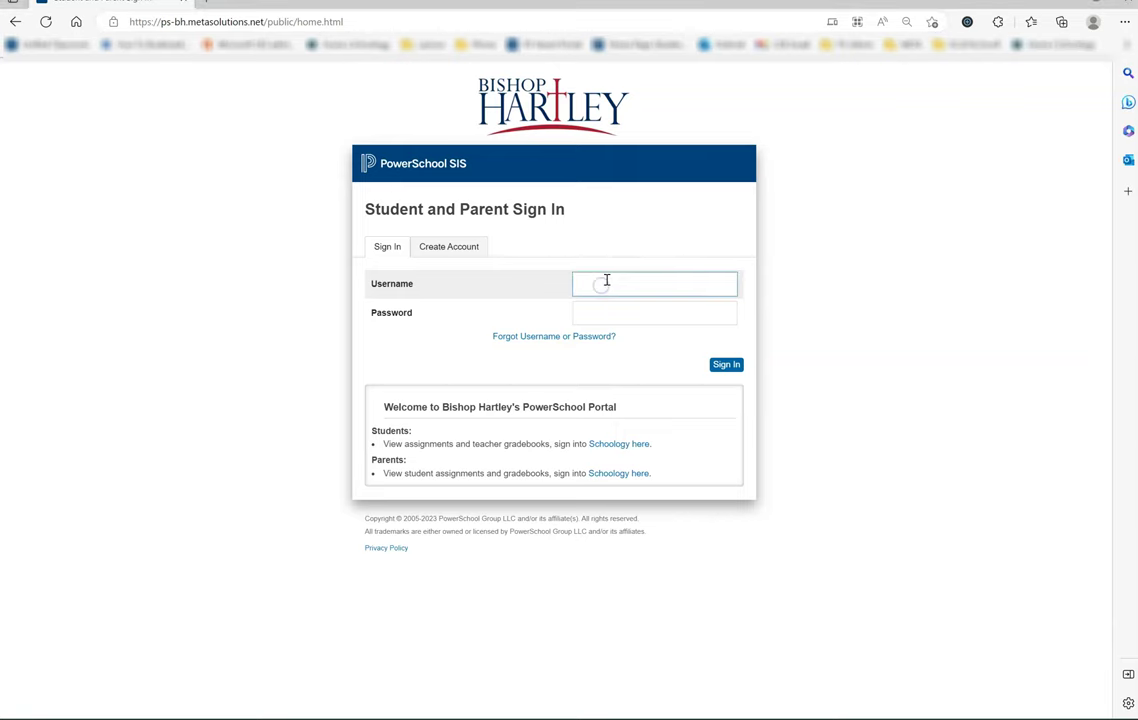
pyautogui.press('Tab')
pyautogui.write('•••••••')
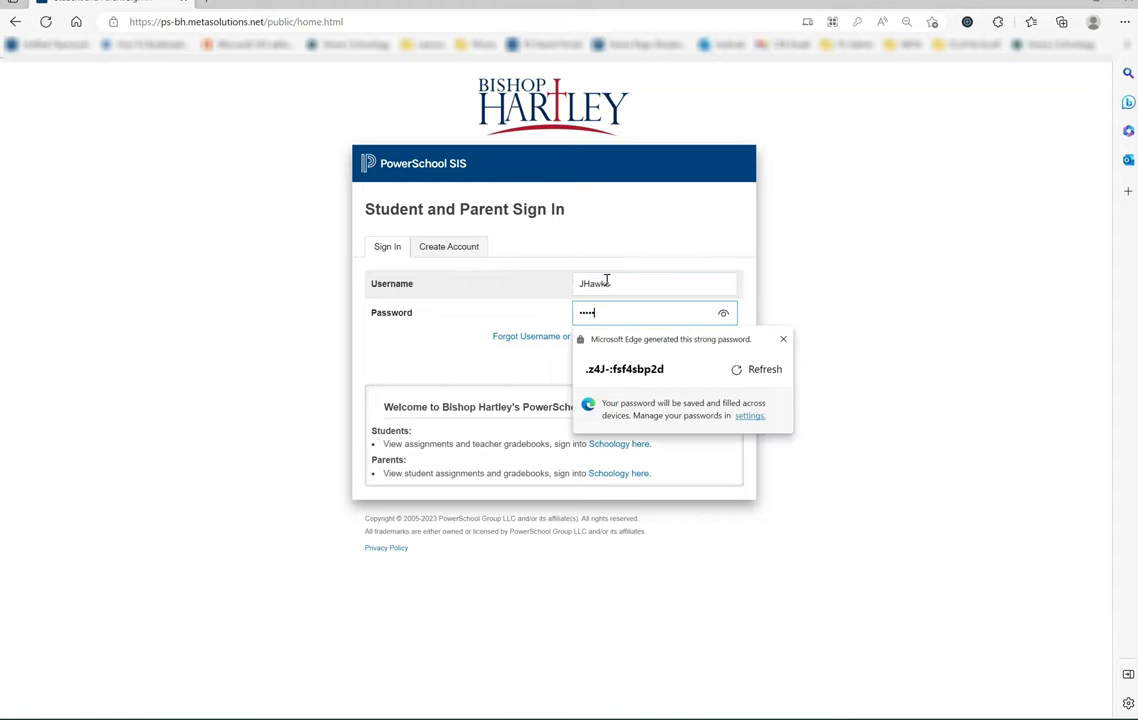
pyautogui.write('••')
pyautogui.press('Return')
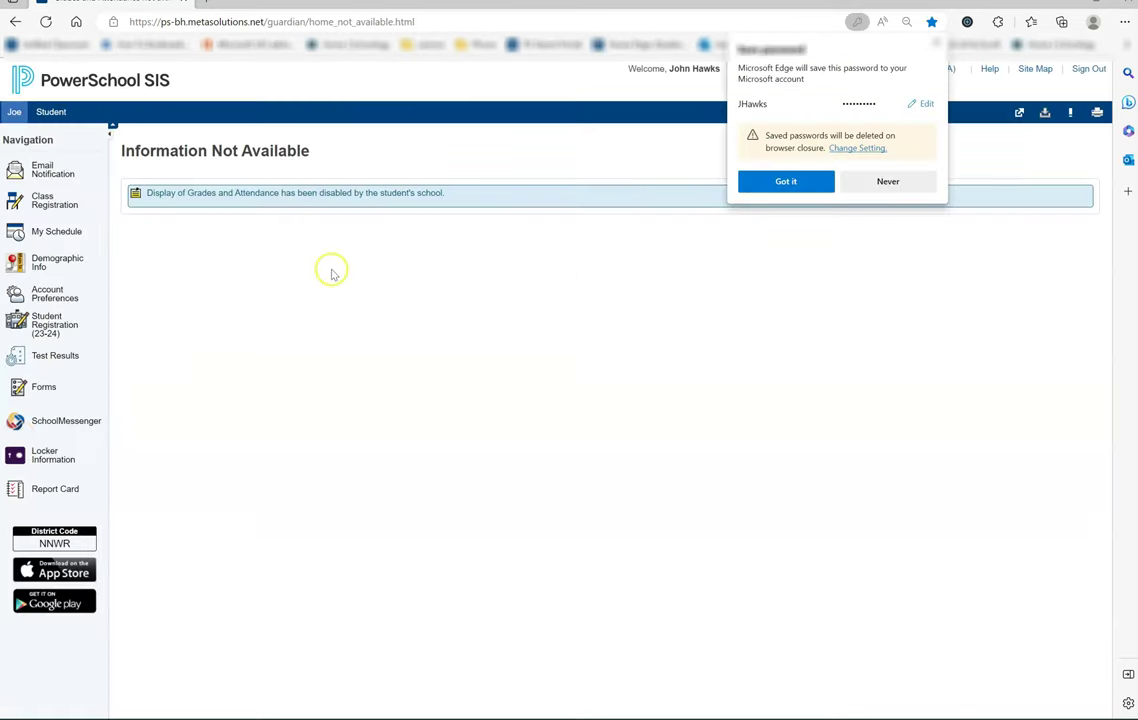
pyautogui.click(884, 181)
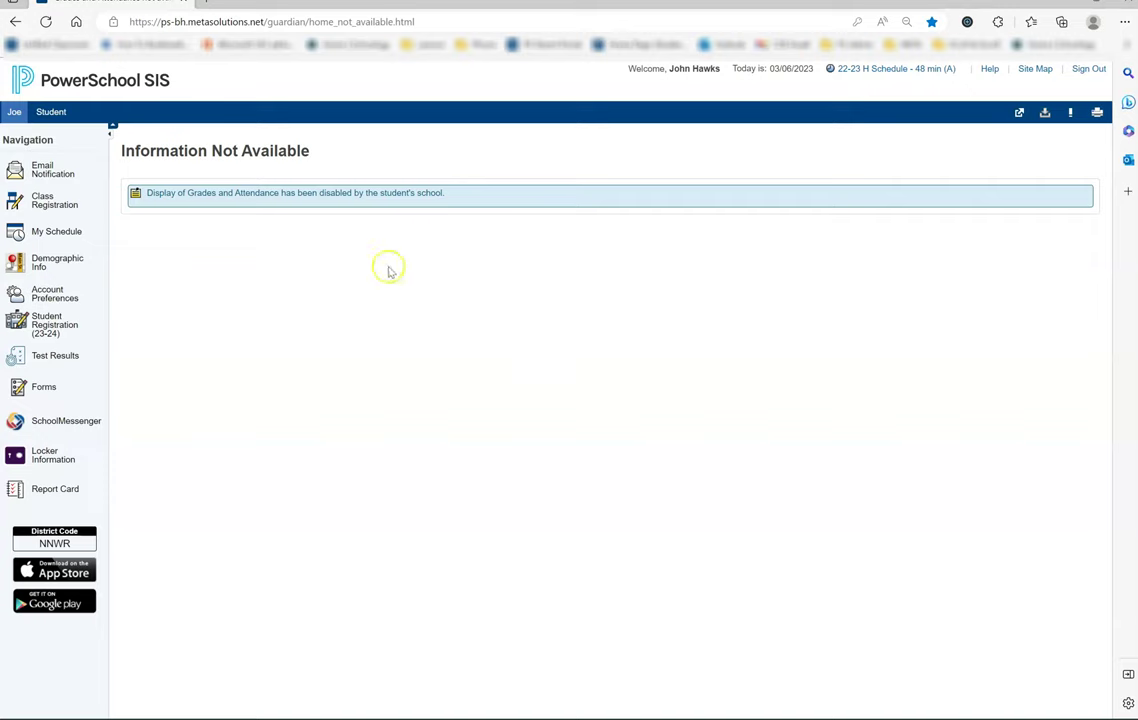
# Step: Switch to the student's account
pyautogui.click(12, 116)
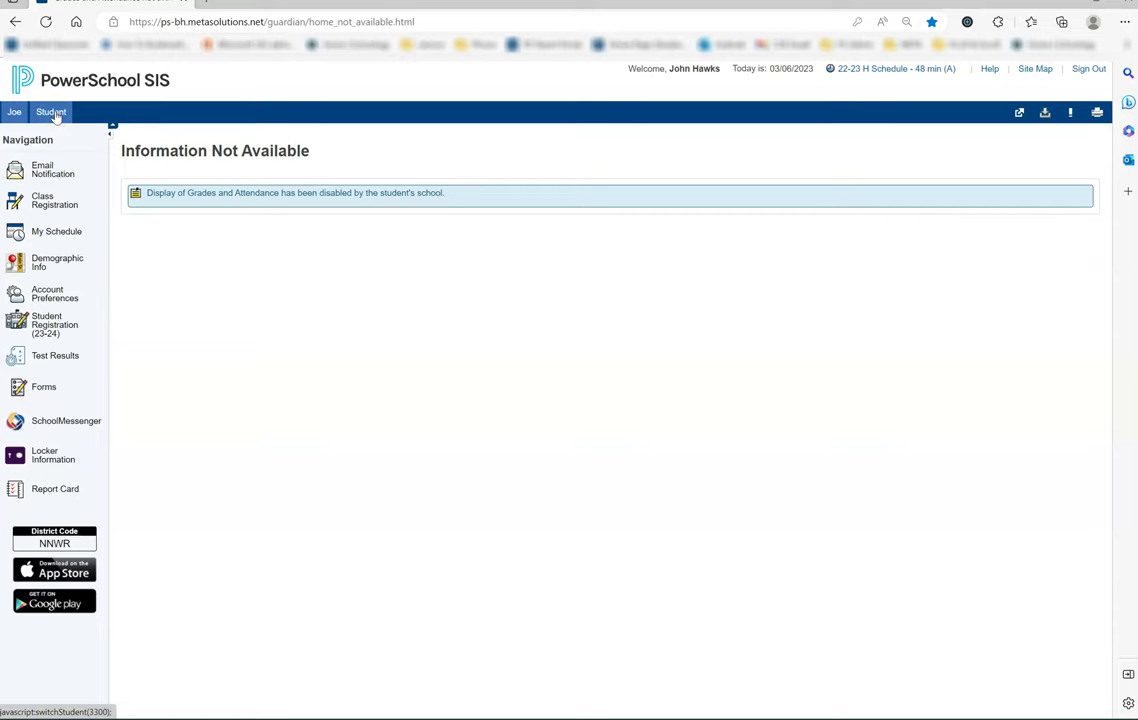
pyautogui.click(54, 114)
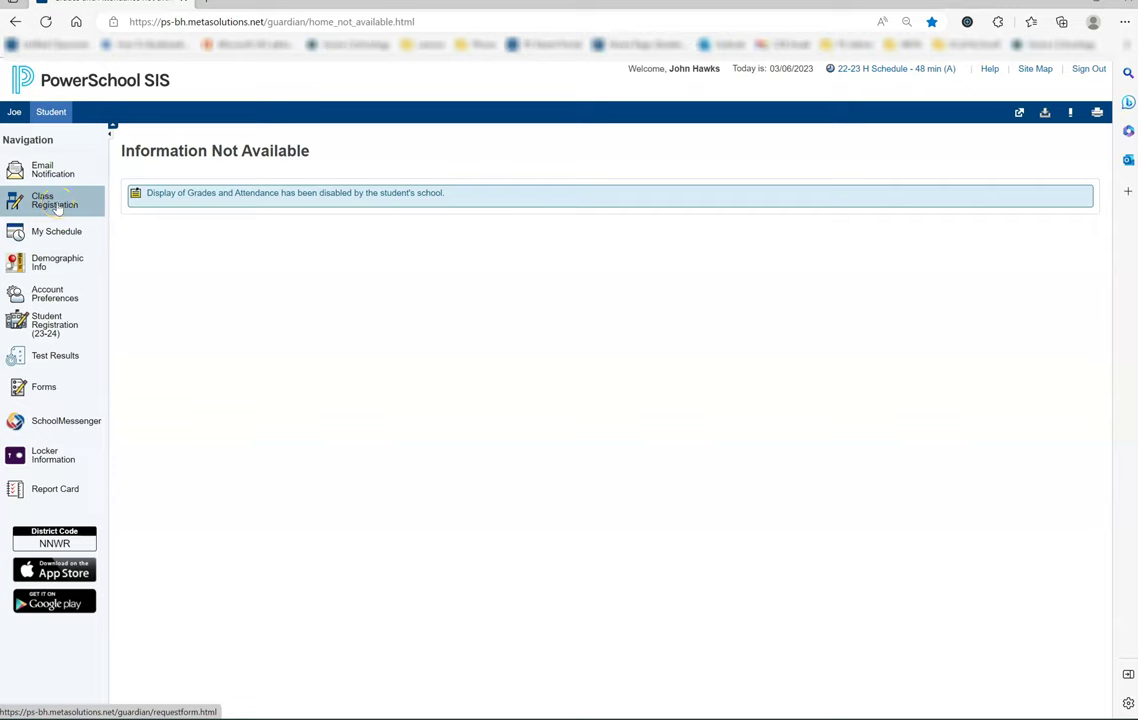
pyautogui.click(51, 211)
# Step: Open Class Registration and review the 2023-2024 request form's sections
pyautogui.click(51, 211)
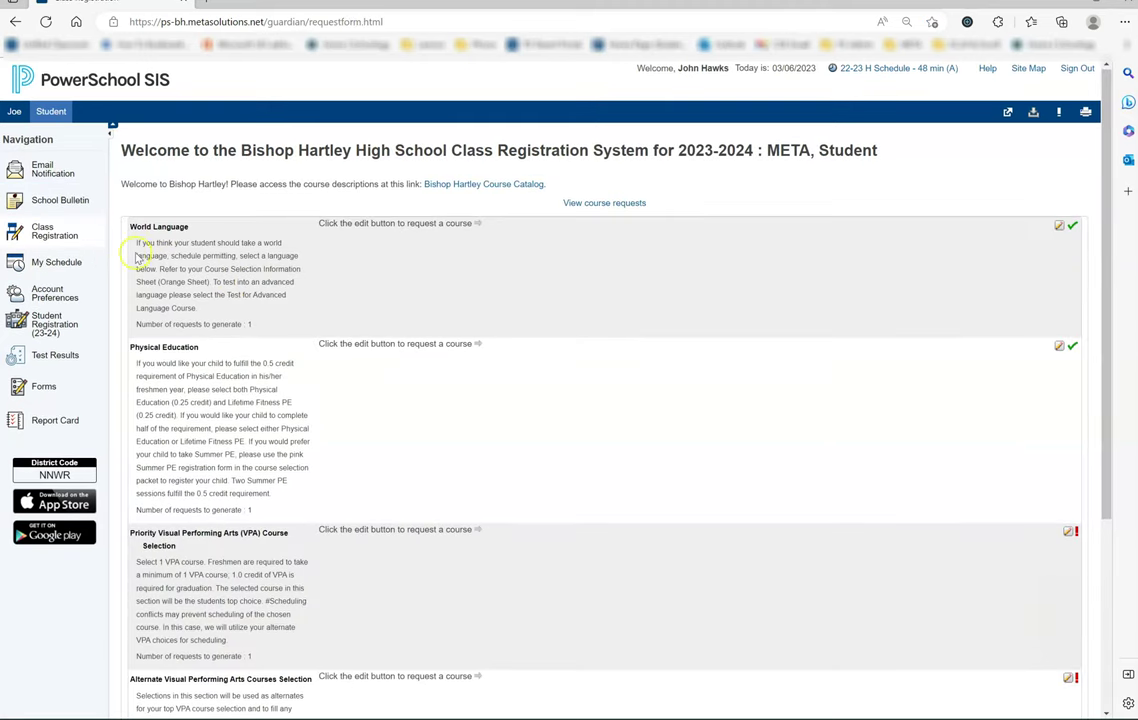
pyautogui.click(337, 274)
pyautogui.scroll(-2, 458, 270)
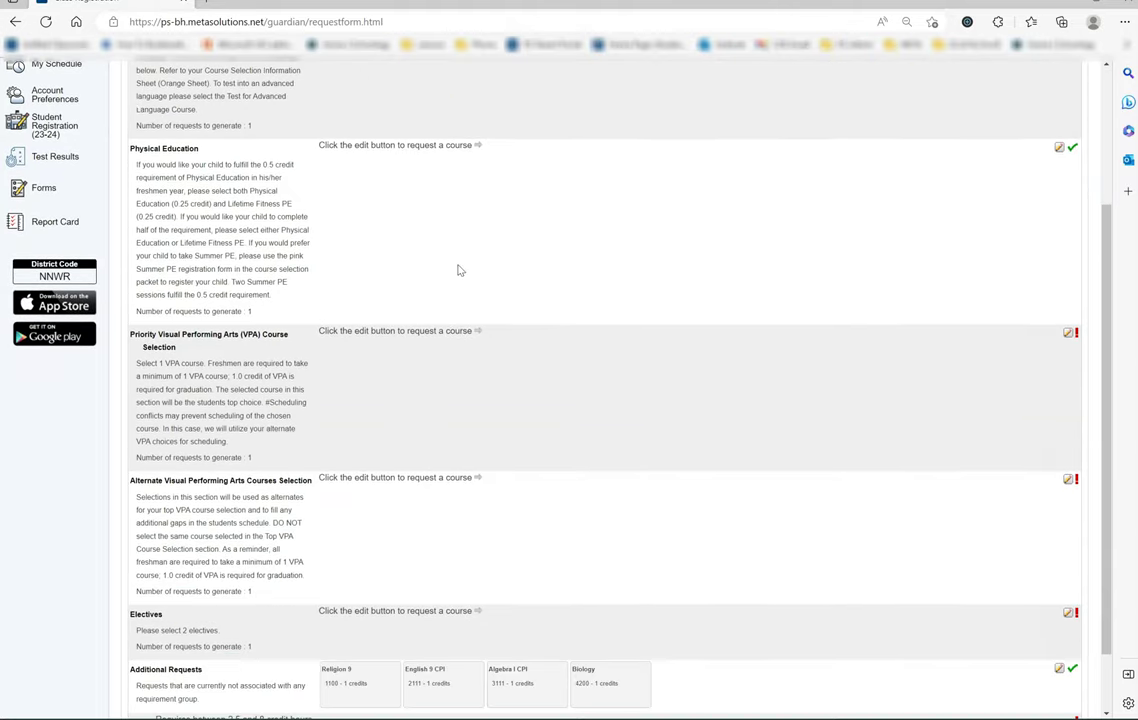
pyautogui.scroll(-1, 458, 270)
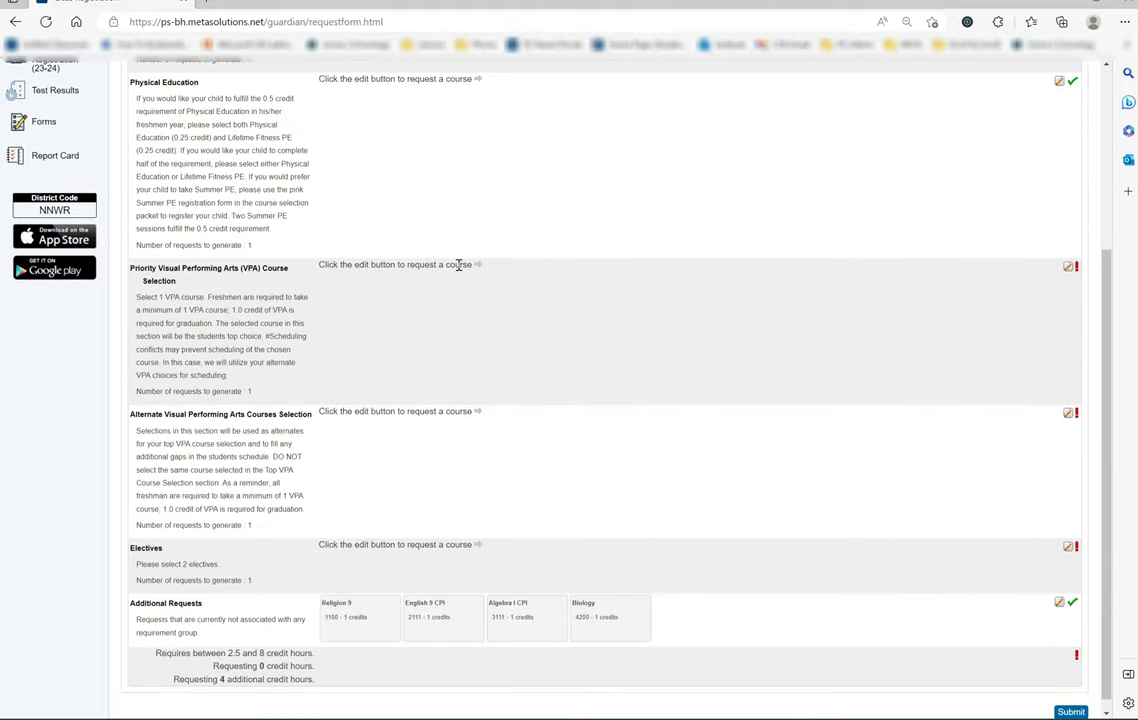
pyautogui.scroll(3, 458, 265)
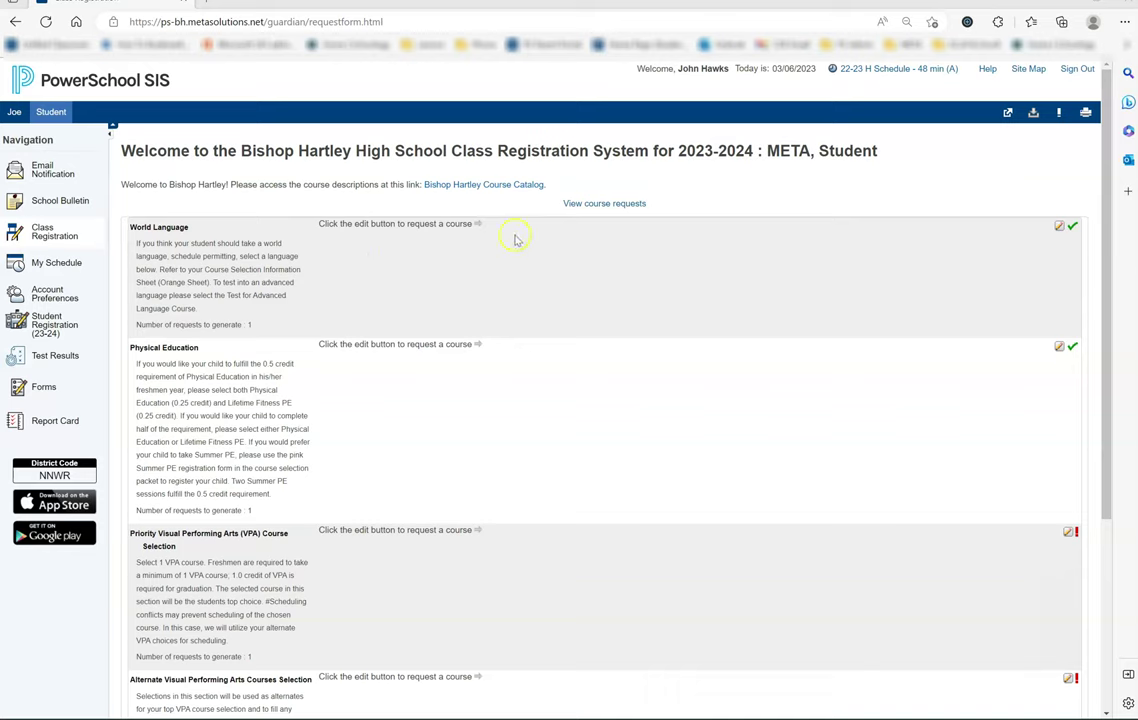
# Step: Open the Bishop Hartley Course Catalog link in a new tab and review the request form
pyautogui.click(496, 191)
pyautogui.rightClick(486, 187)
pyautogui.click(508, 193)
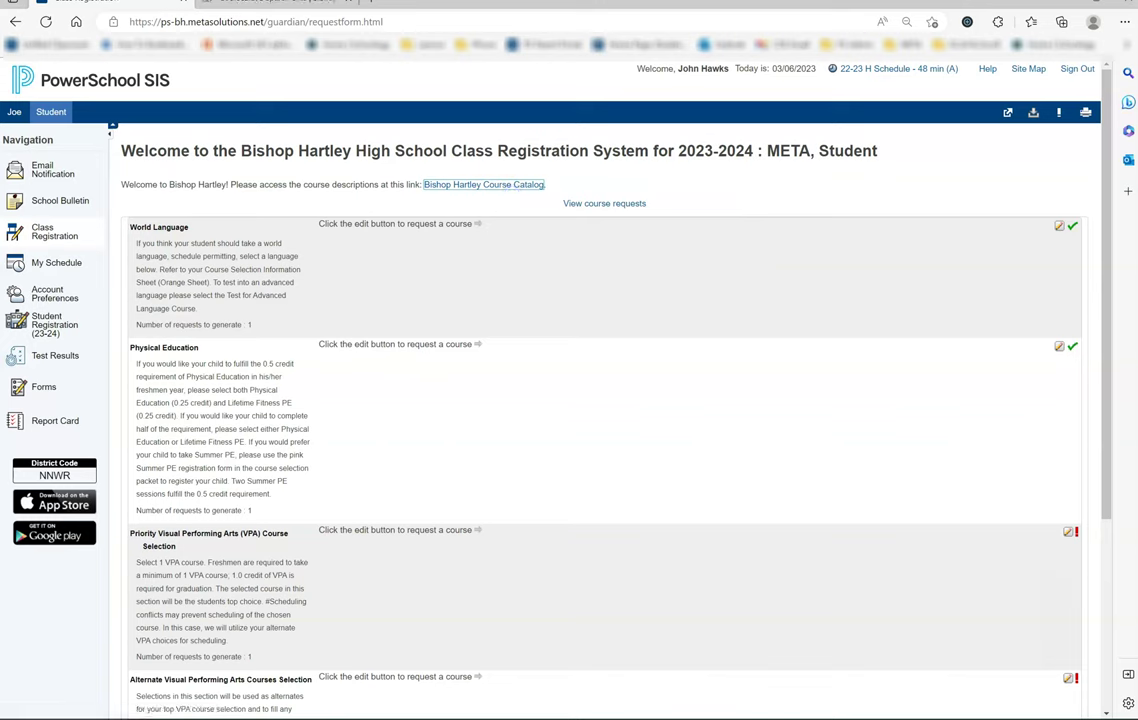
pyautogui.click(374, 240)
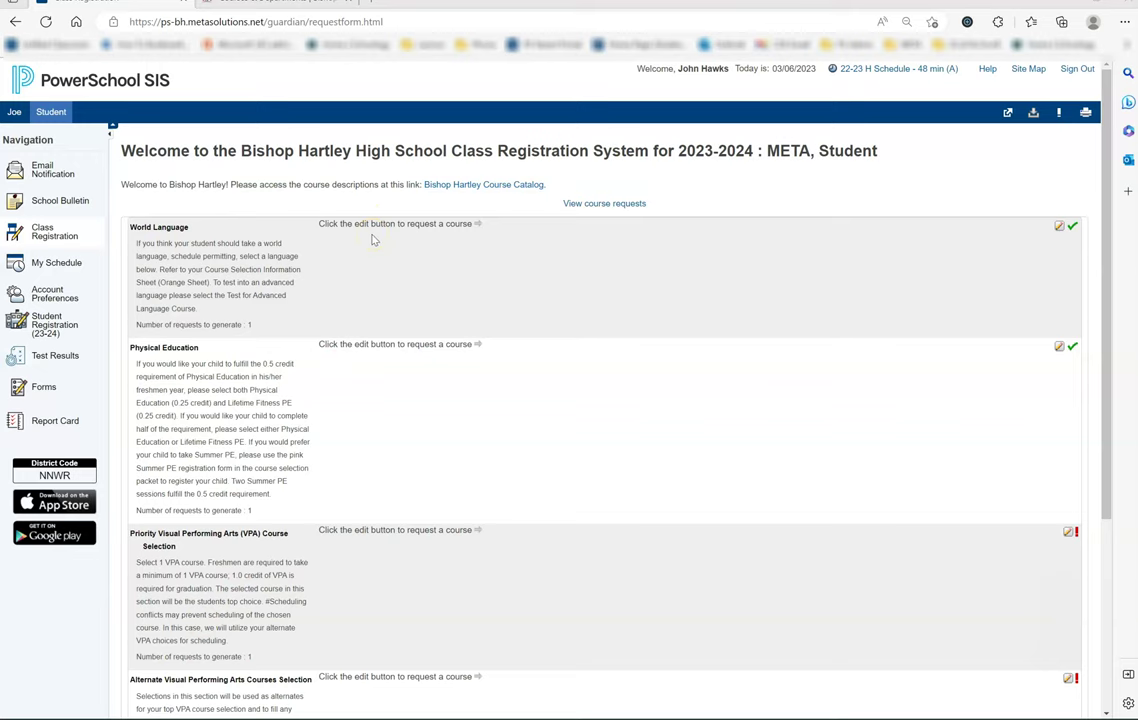
pyautogui.scroll(-2, 738, 284)
pyautogui.scroll(-1, 738, 284)
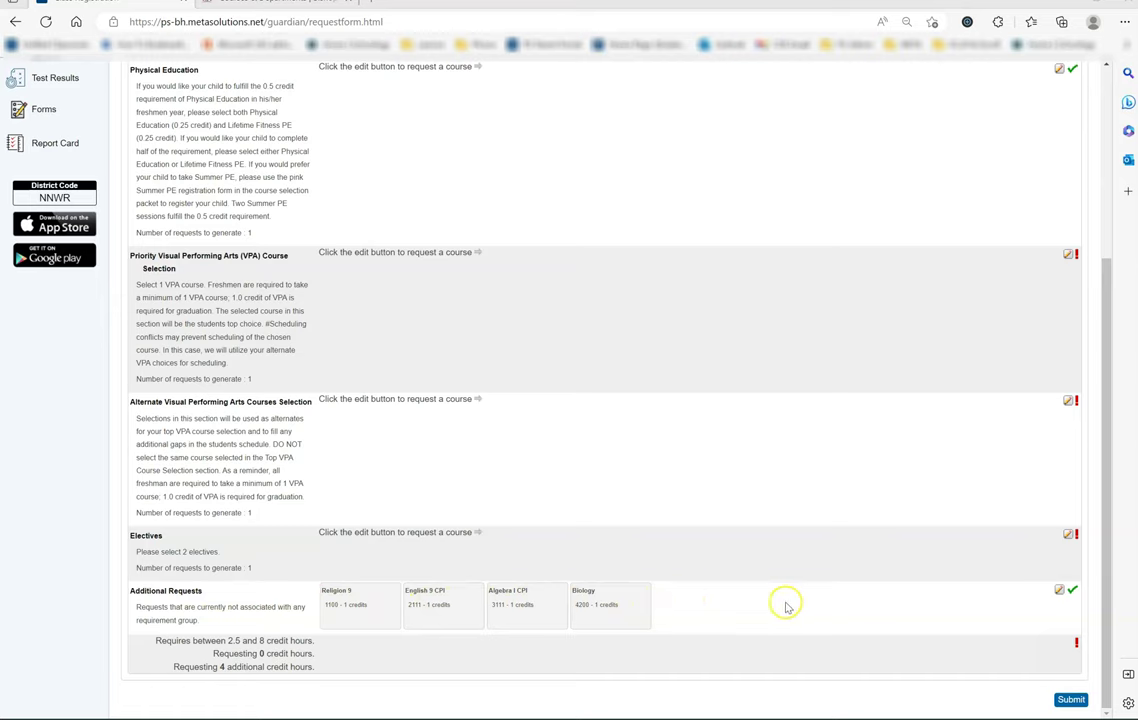
pyautogui.click(829, 604)
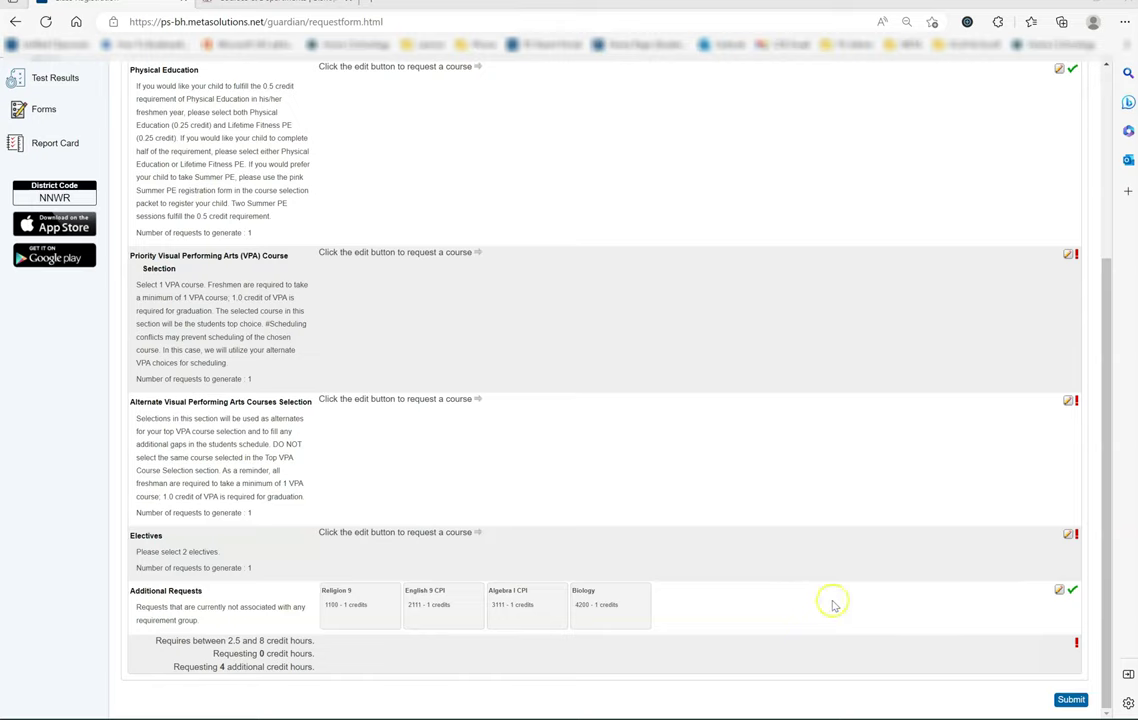
pyautogui.scroll(3, 864, 576)
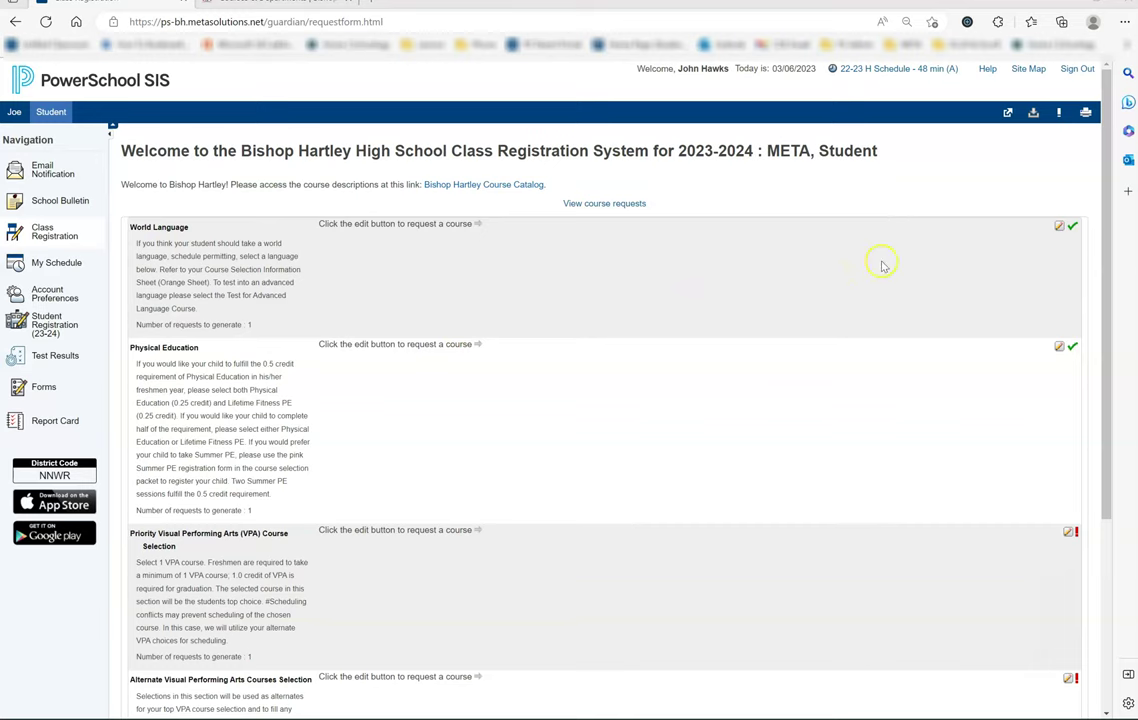
# Step: Request Latin I (8102, 1 credit) under World Language
pyautogui.click(1059, 226)
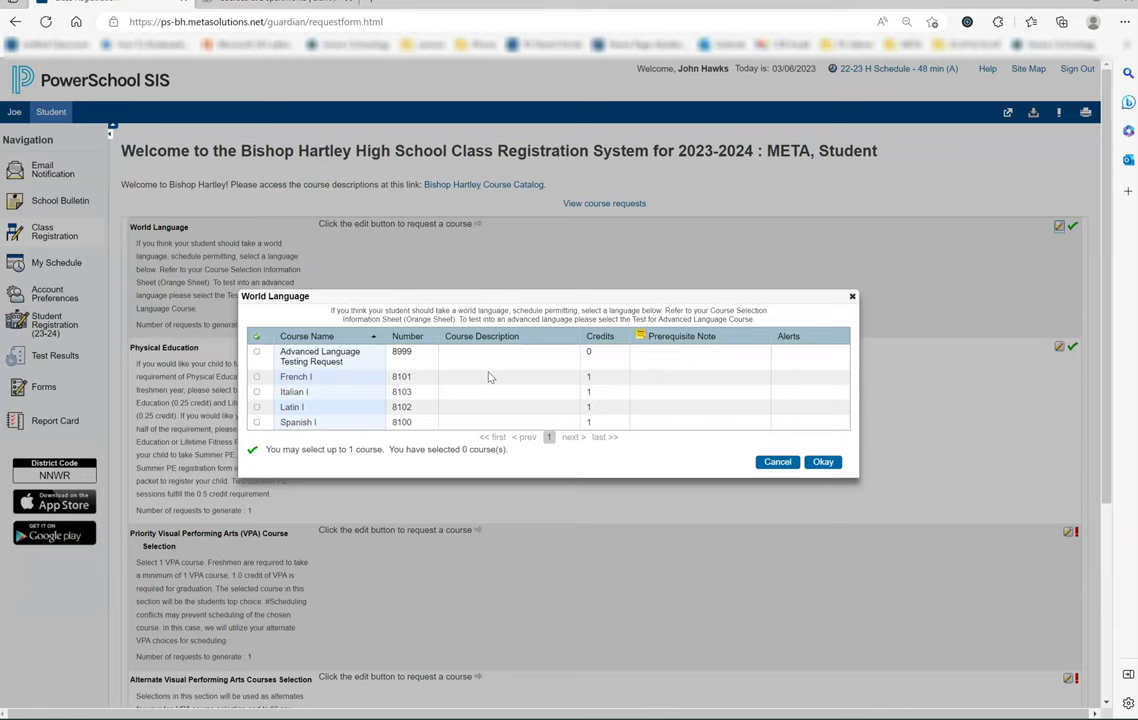
pyautogui.click(256, 407)
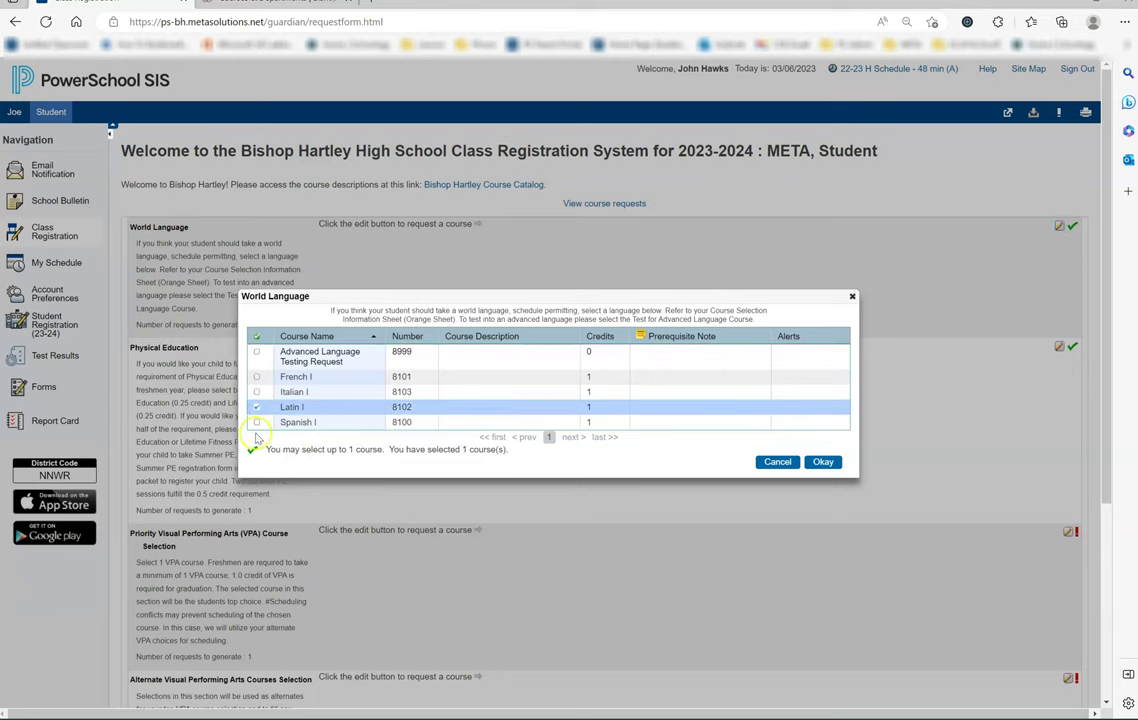
pyautogui.click(824, 463)
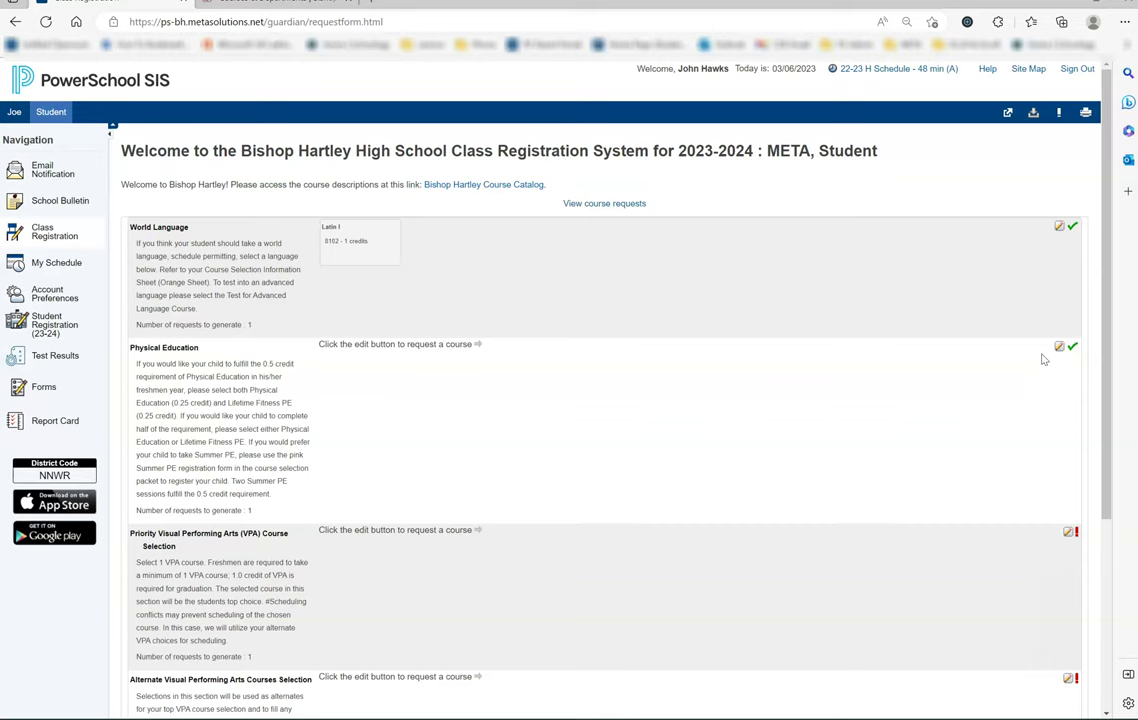
# Step: Request Physical Education (6101, 0.25 credits) for the Physical Education section
pyautogui.click(1050, 360)
pyautogui.click(1059, 357)
pyautogui.click(1060, 348)
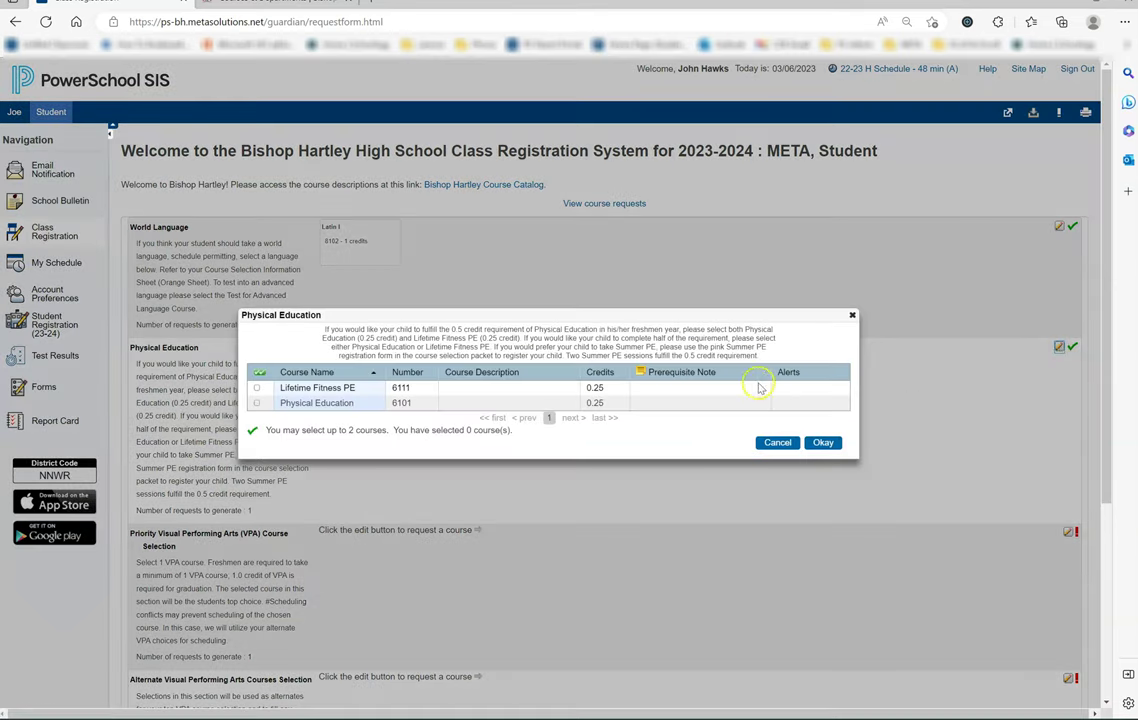
pyautogui.click(256, 403)
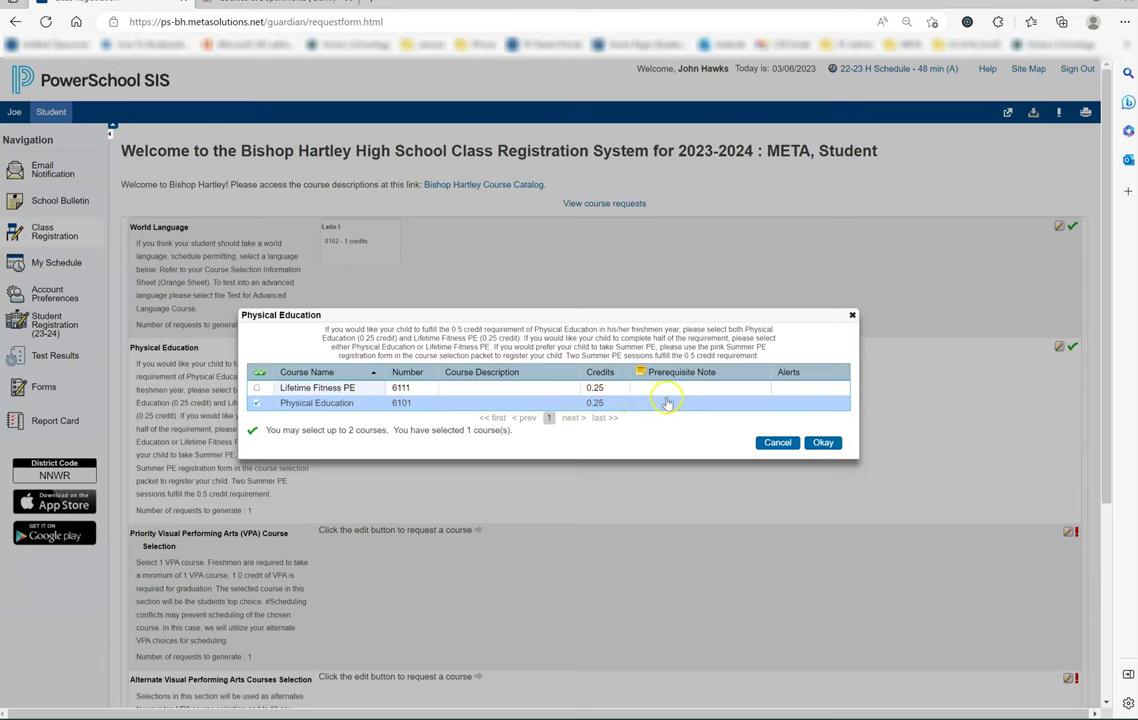
pyautogui.click(819, 411)
pyautogui.click(823, 444)
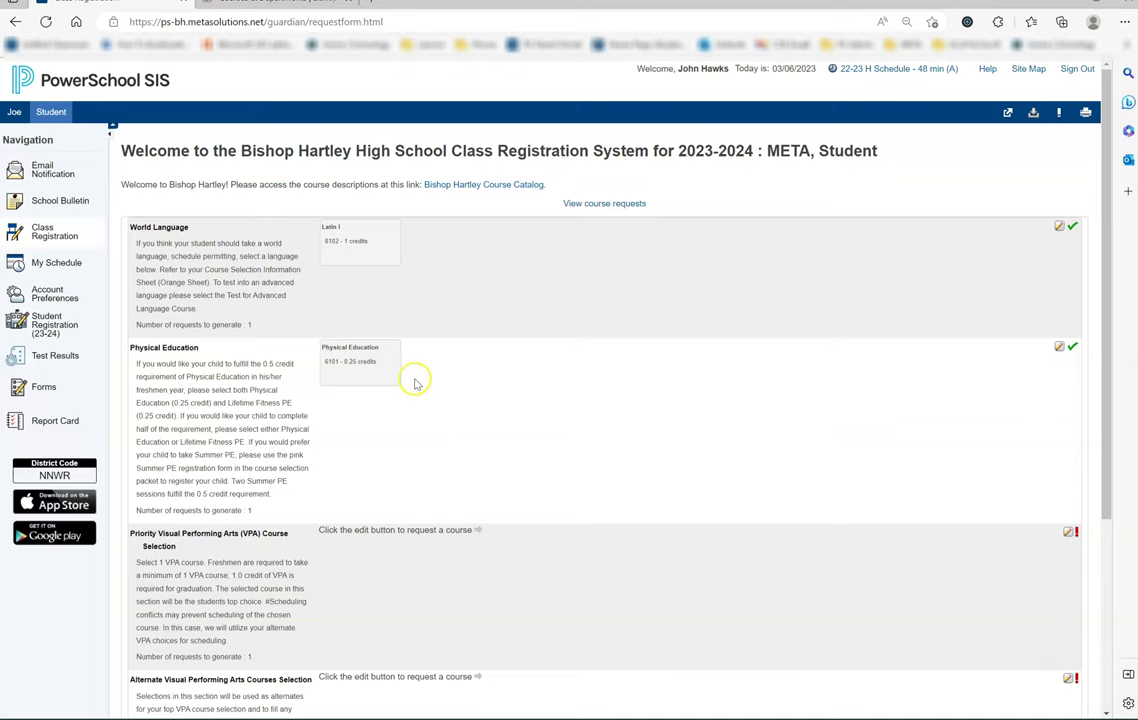
pyautogui.scroll(-5, 417, 382)
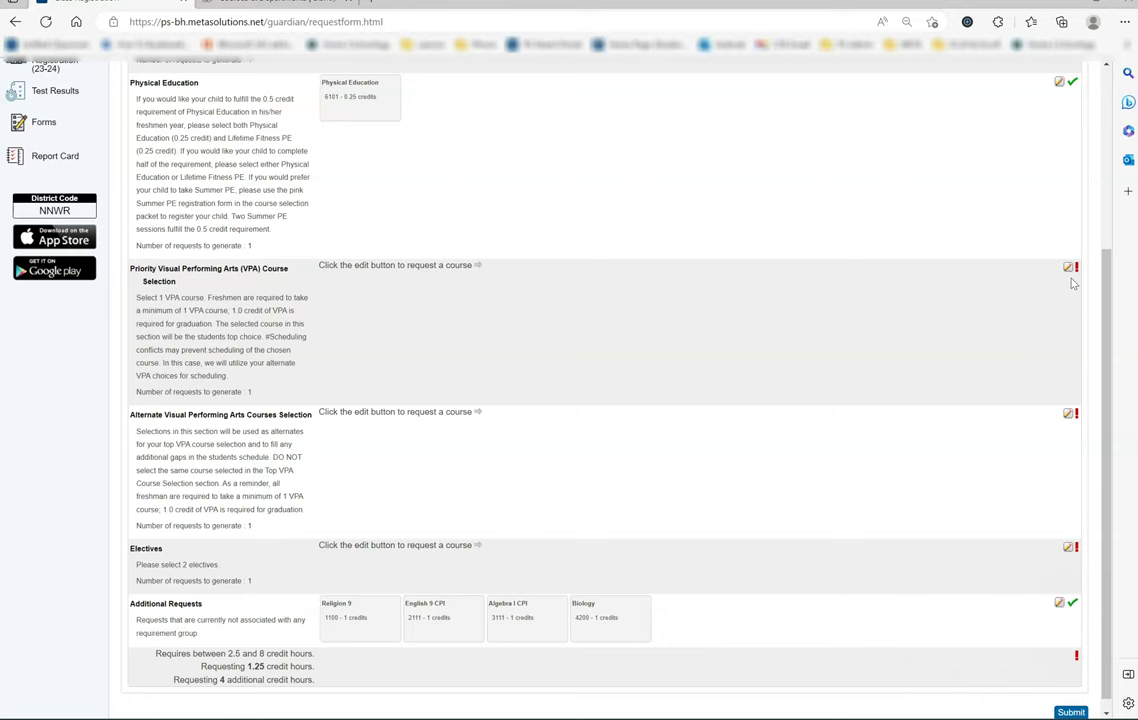
# Step: Select Digital Design (7221, 0.5 credits) as the priority VPA course and confirm
pyautogui.click(1068, 268)
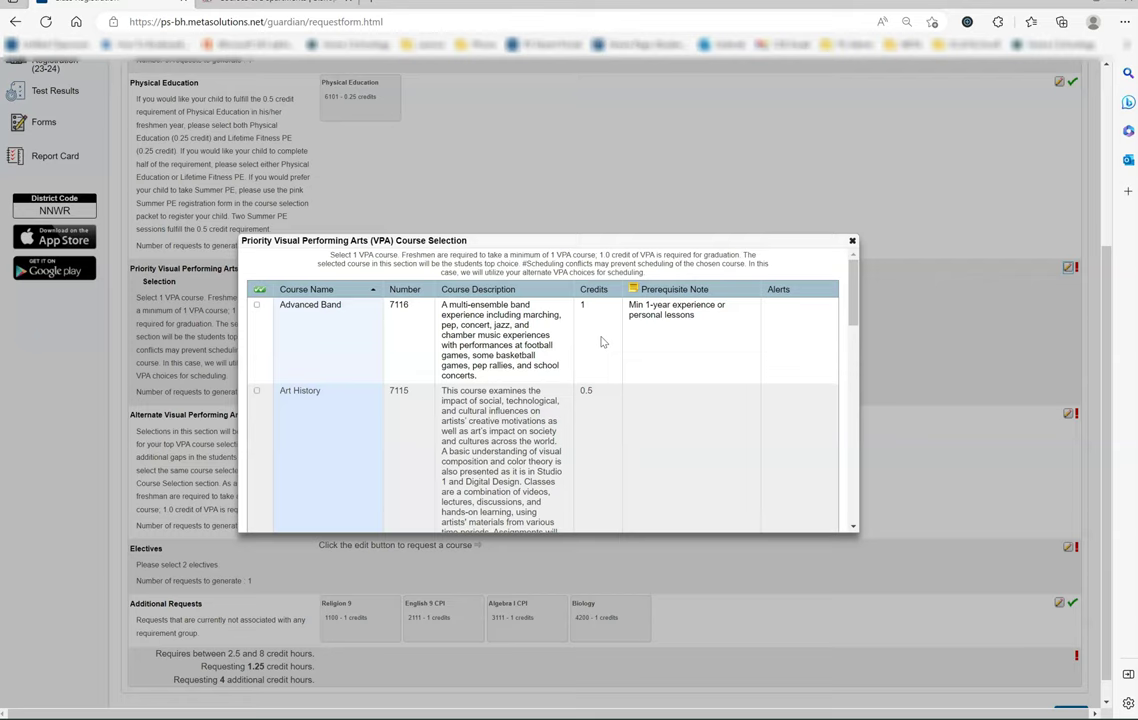
pyautogui.scroll(-5, 605, 340)
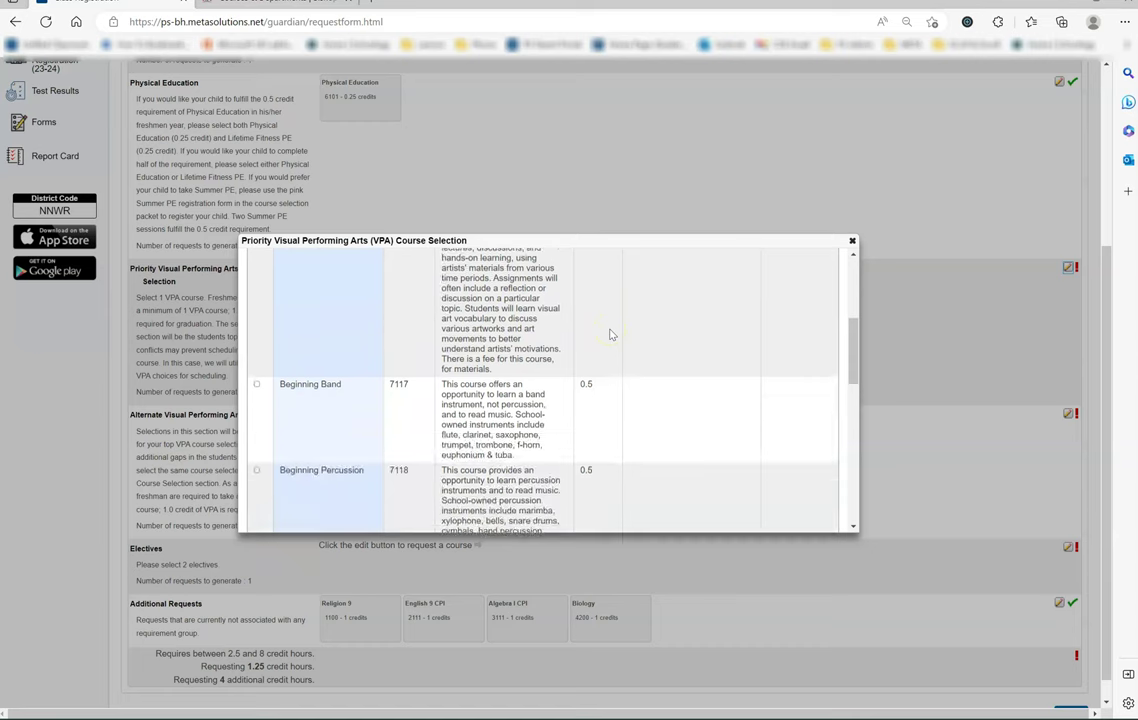
pyautogui.scroll(-5, 610, 335)
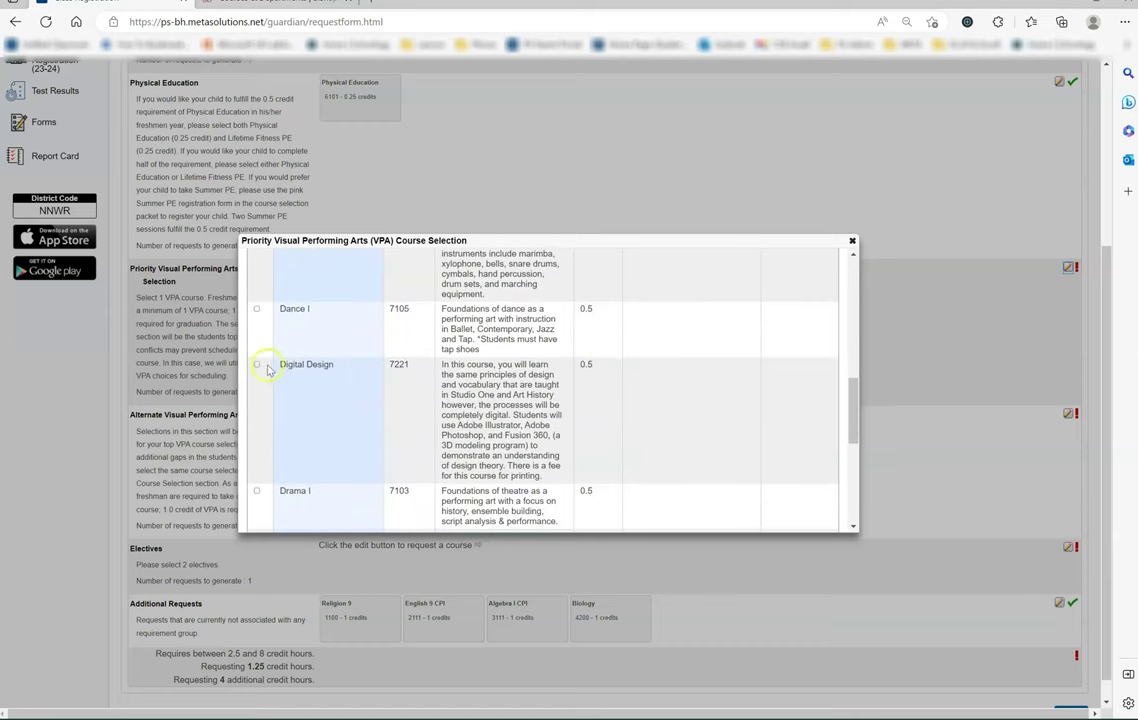
pyautogui.click(257, 365)
pyautogui.scroll(-1, 625, 350)
pyautogui.scroll(-5, 635, 352)
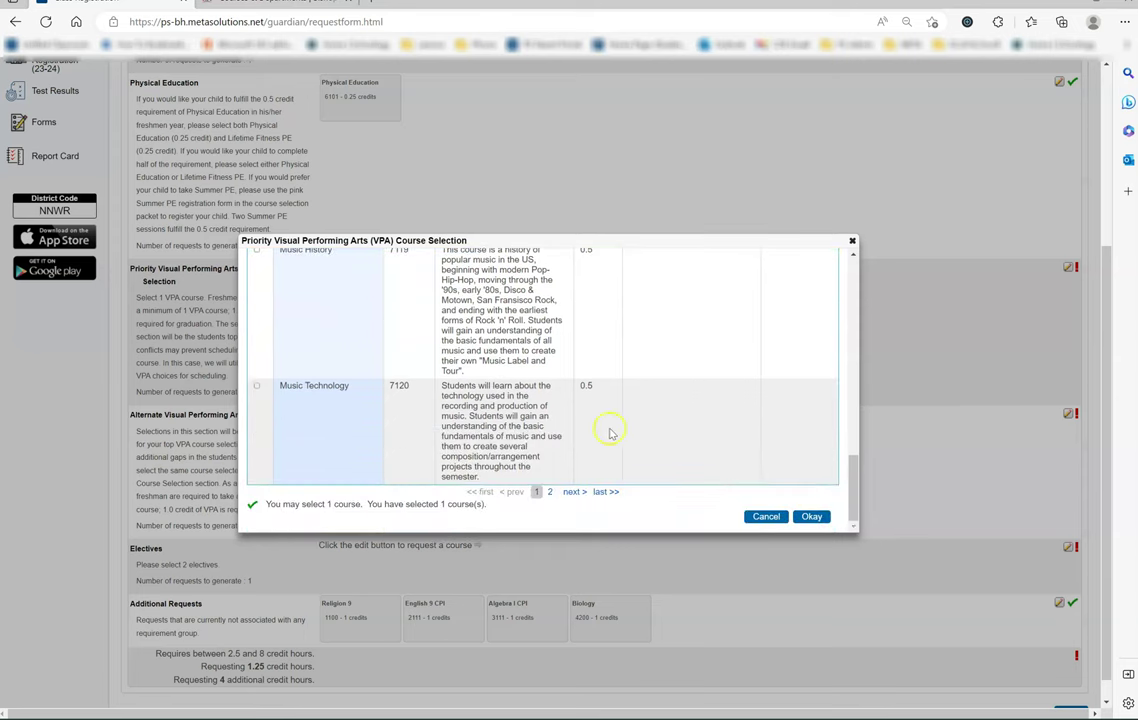
pyautogui.click(549, 492)
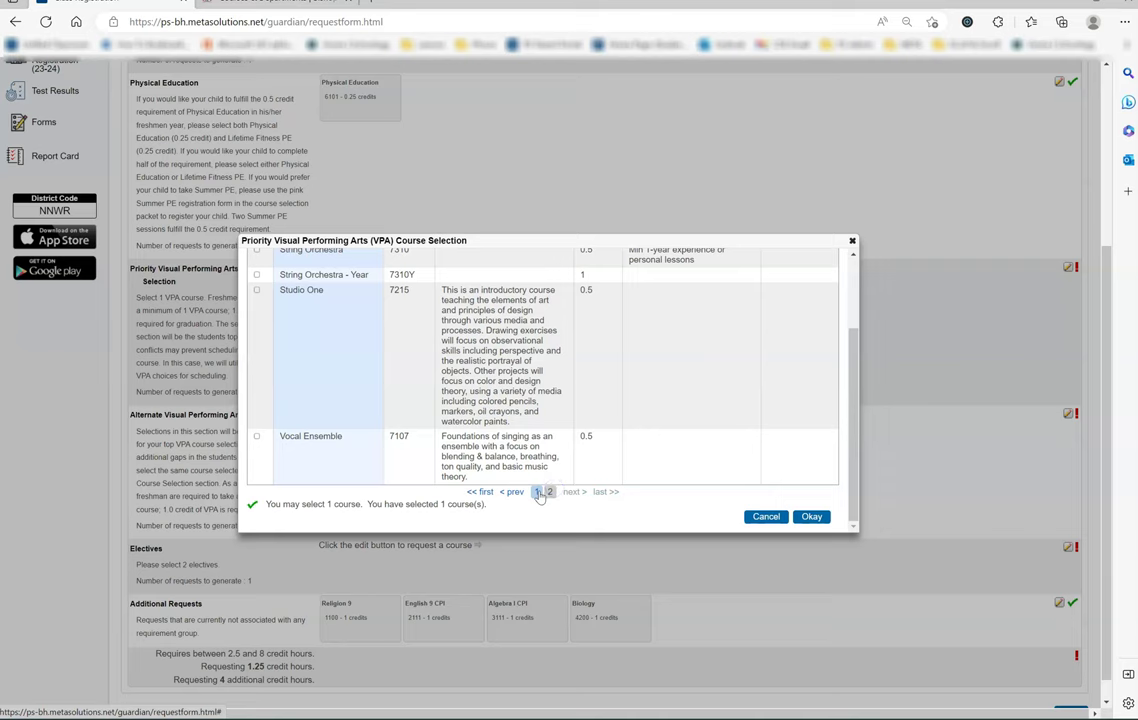
pyautogui.click(539, 492)
pyautogui.scroll(-3, 648, 457)
pyautogui.scroll(-10, 668, 457)
pyautogui.click(814, 516)
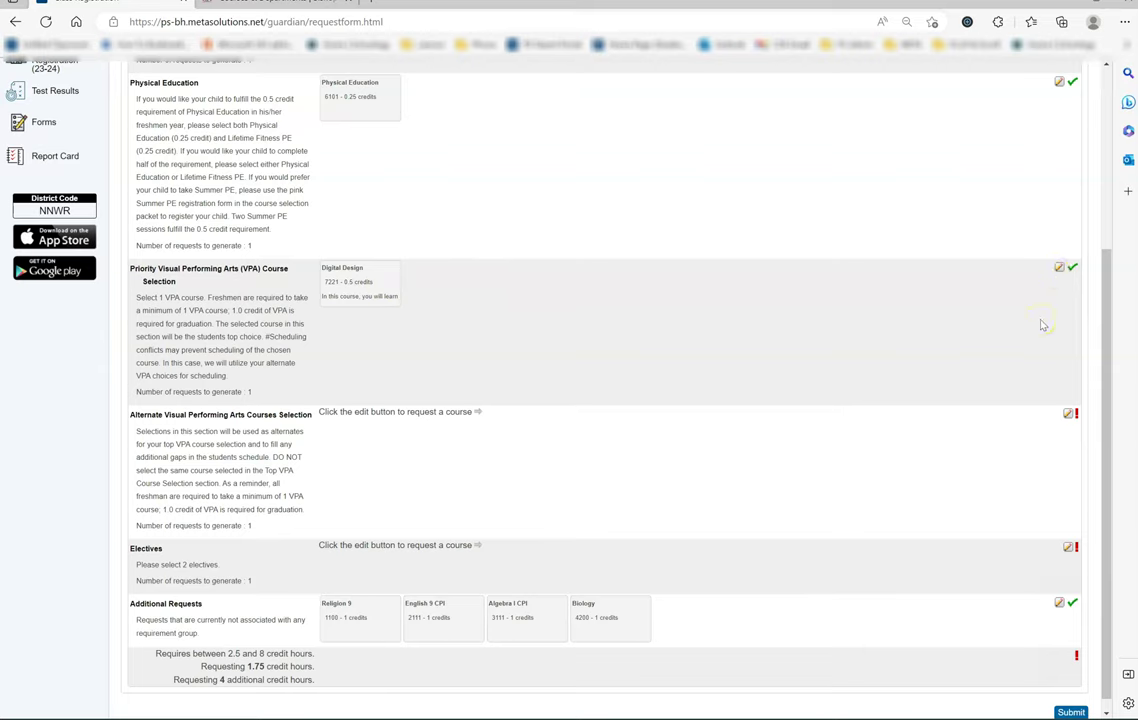
# Step: Check Drama I as the first alternate VPA course
pyautogui.click(1067, 420)
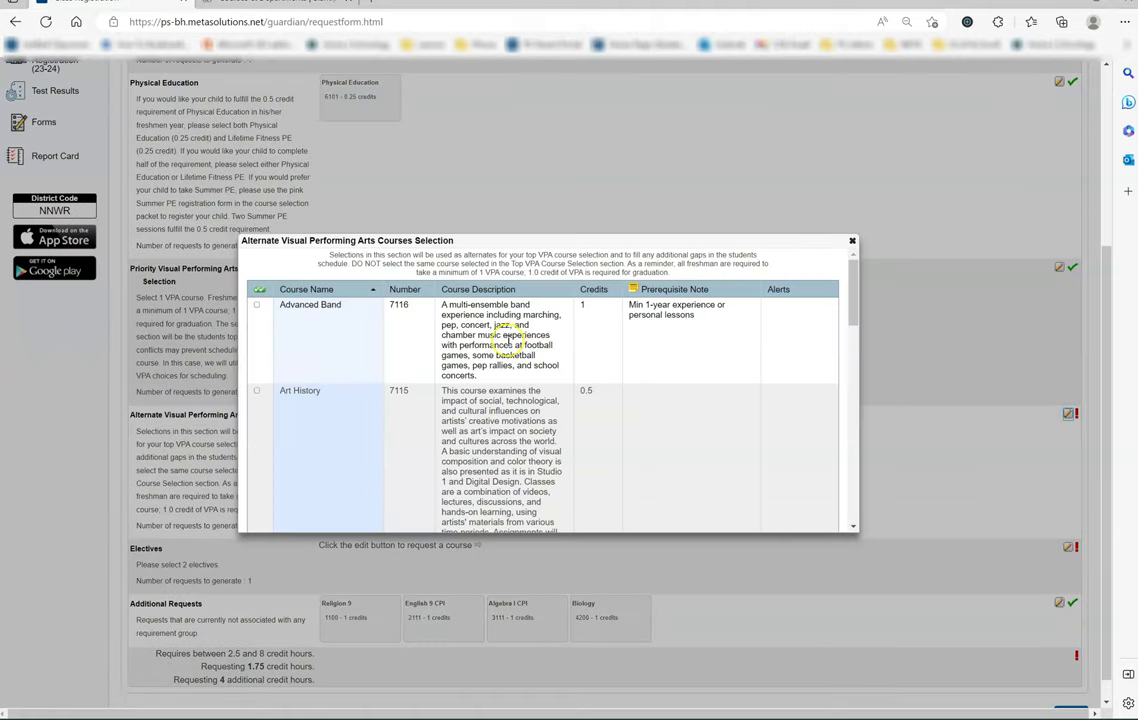
pyautogui.scroll(-3, 509, 345)
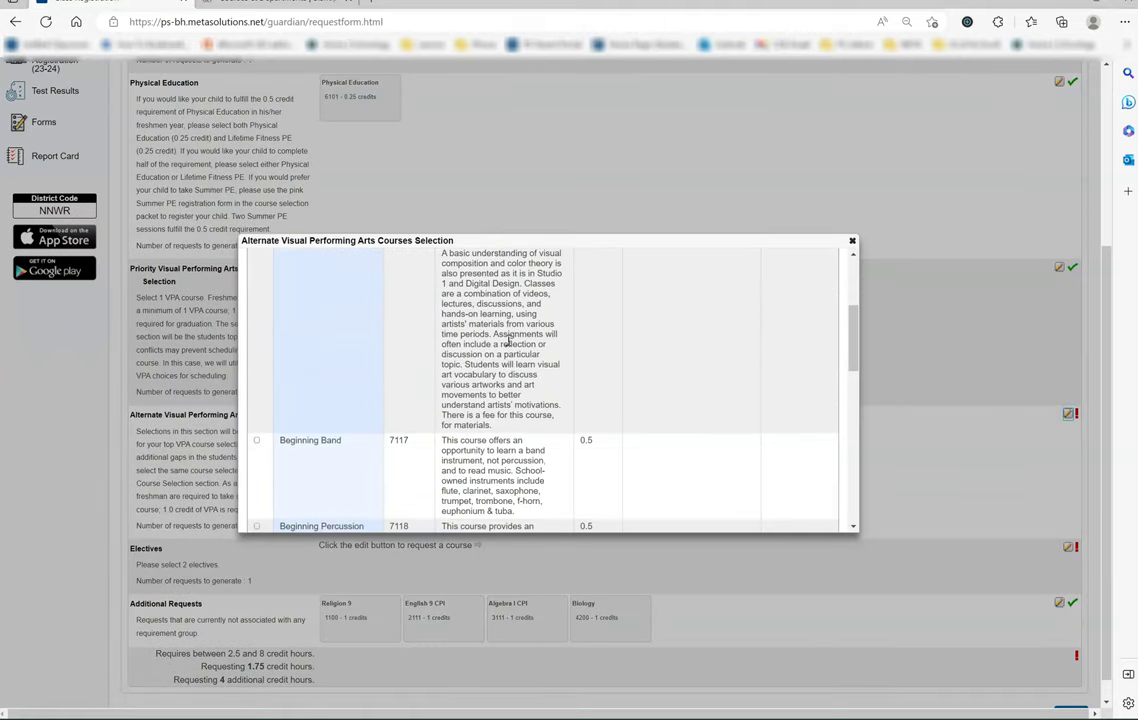
pyautogui.scroll(-3, 508, 342)
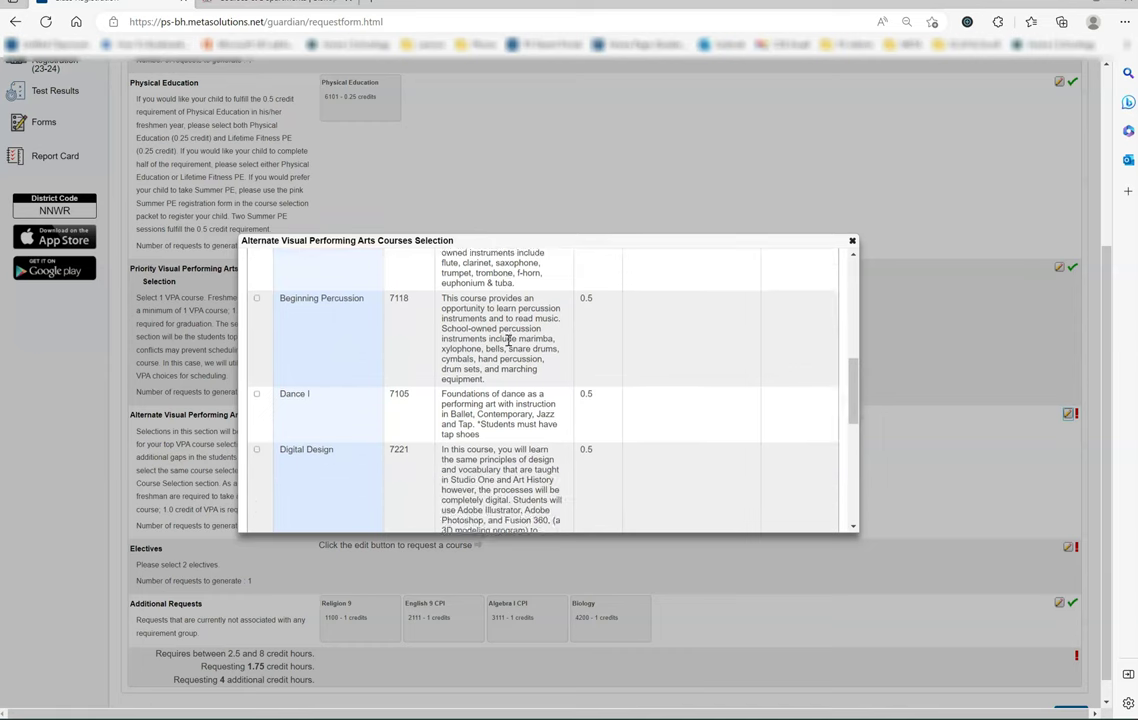
pyautogui.scroll(-5, 509, 340)
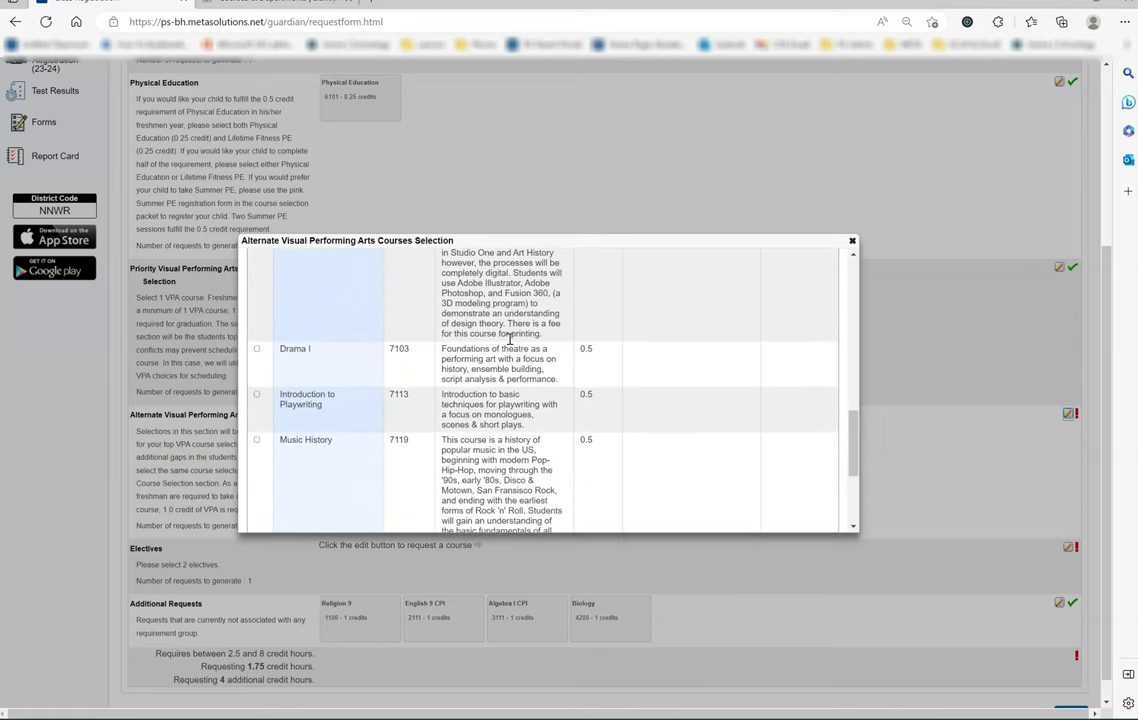
pyautogui.scroll(-2, 509, 340)
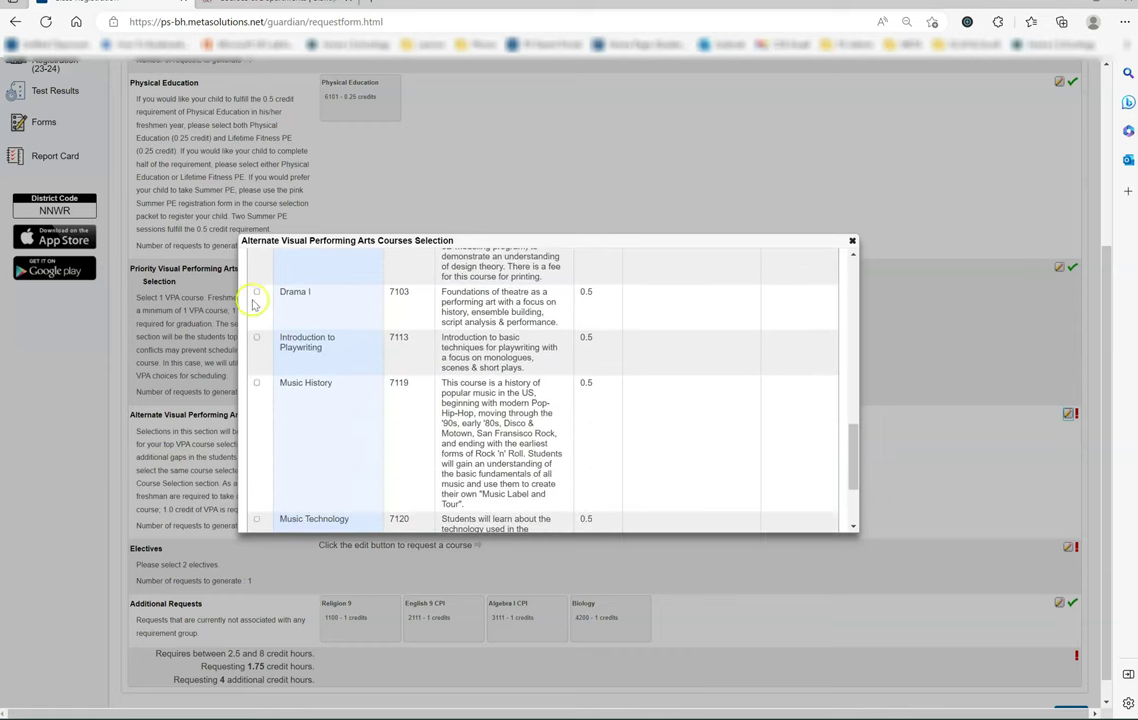
pyautogui.click(257, 292)
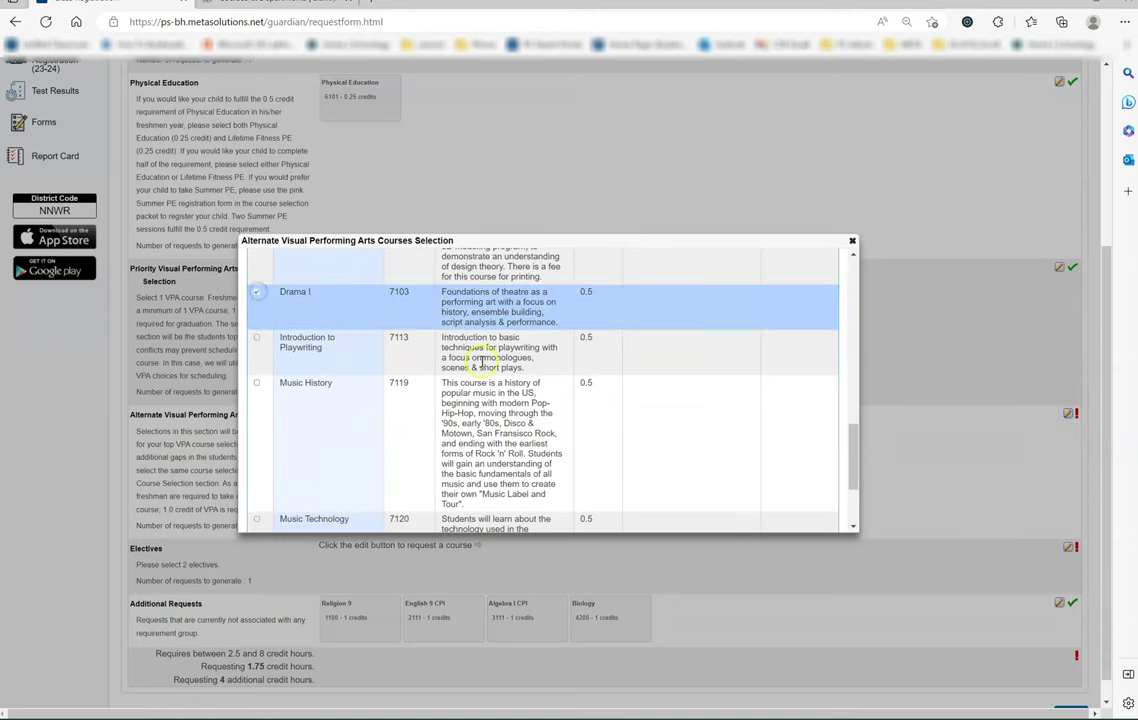
pyautogui.scroll(-3, 488, 370)
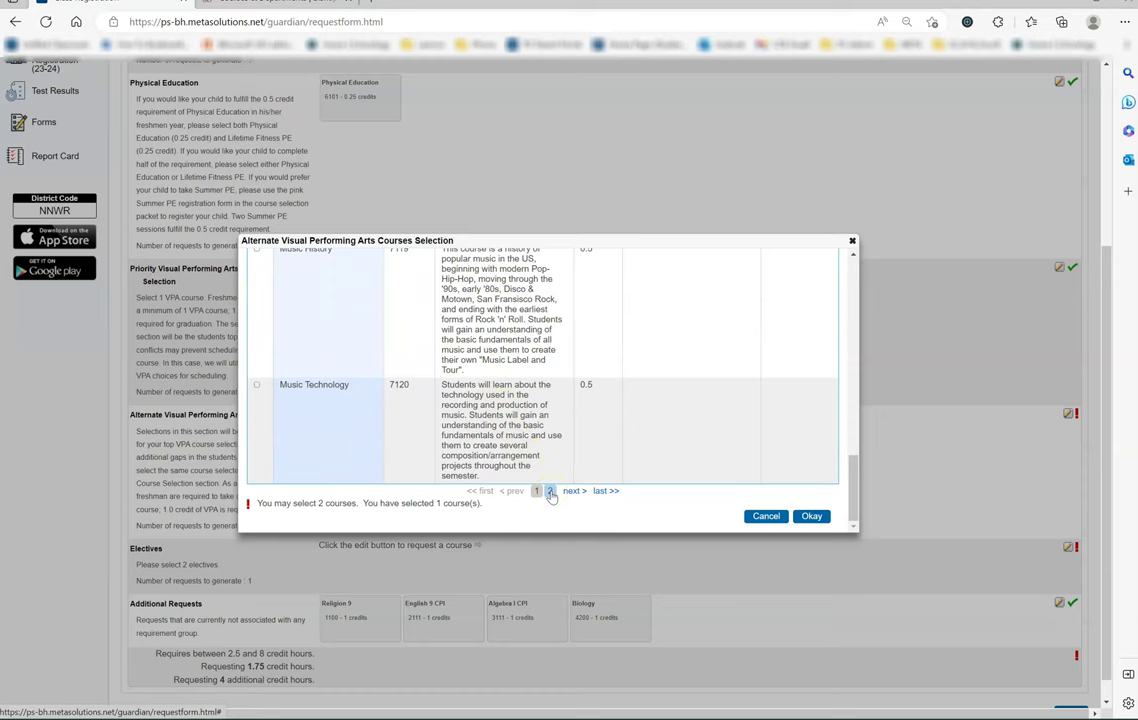
# Step: Check Studio One on page 2 as the second alternate VPA course
pyautogui.click(550, 492)
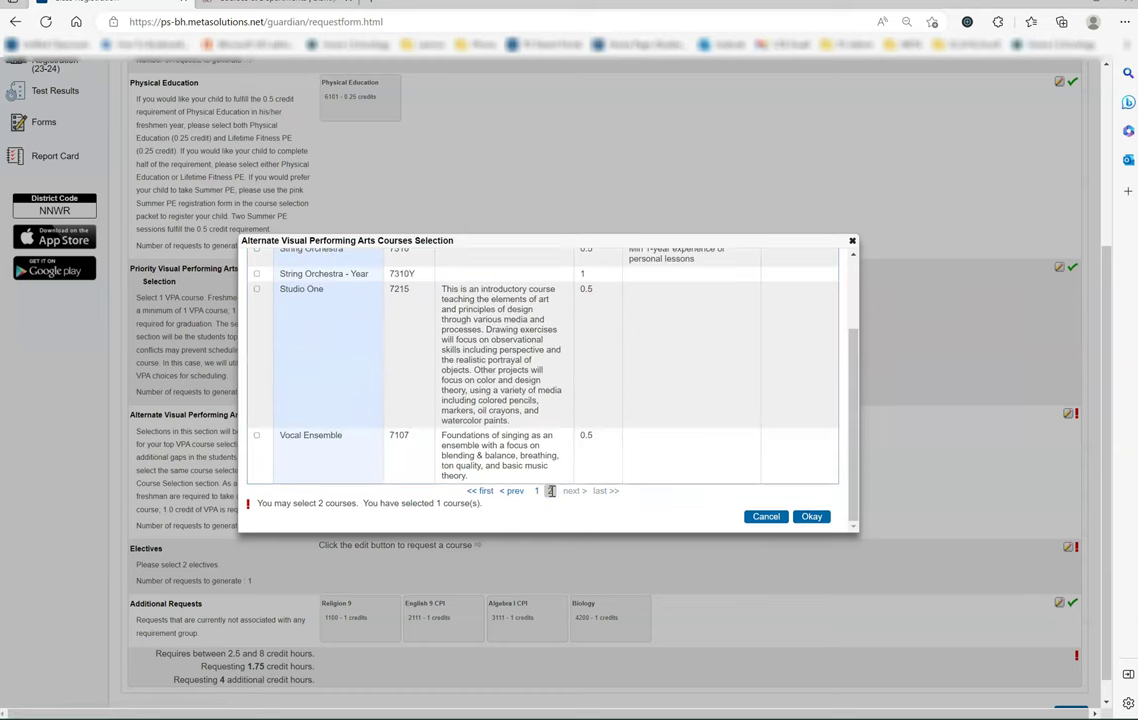
pyautogui.click(257, 290)
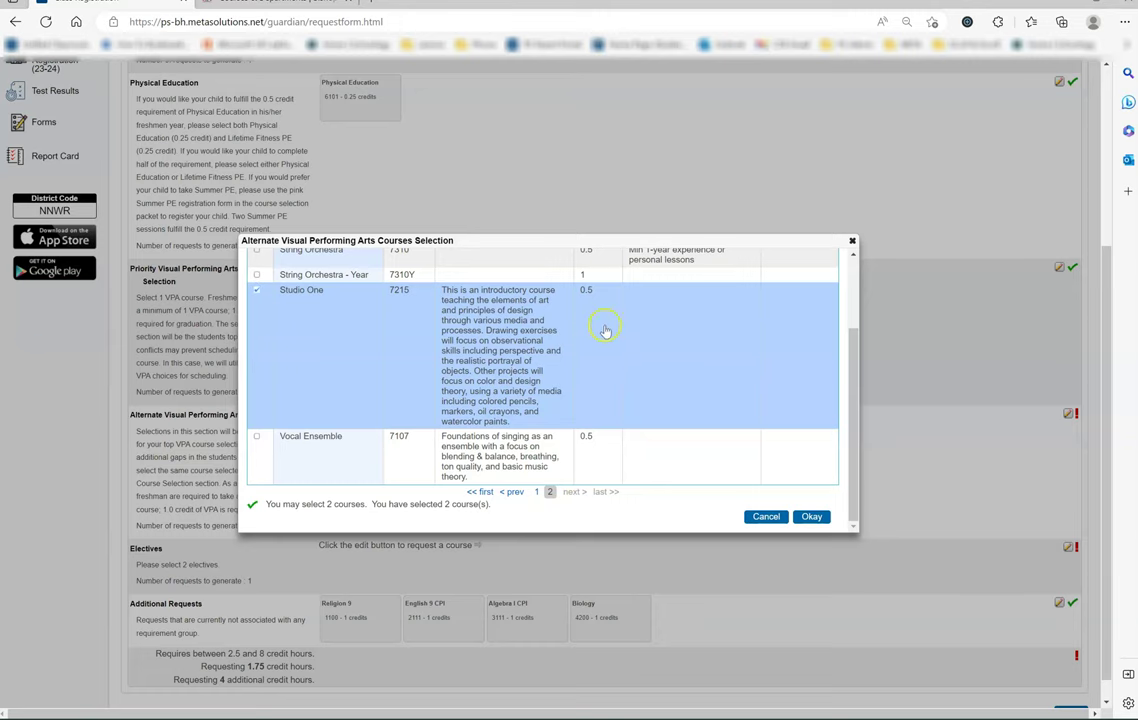
pyautogui.scroll(-1, 681, 358)
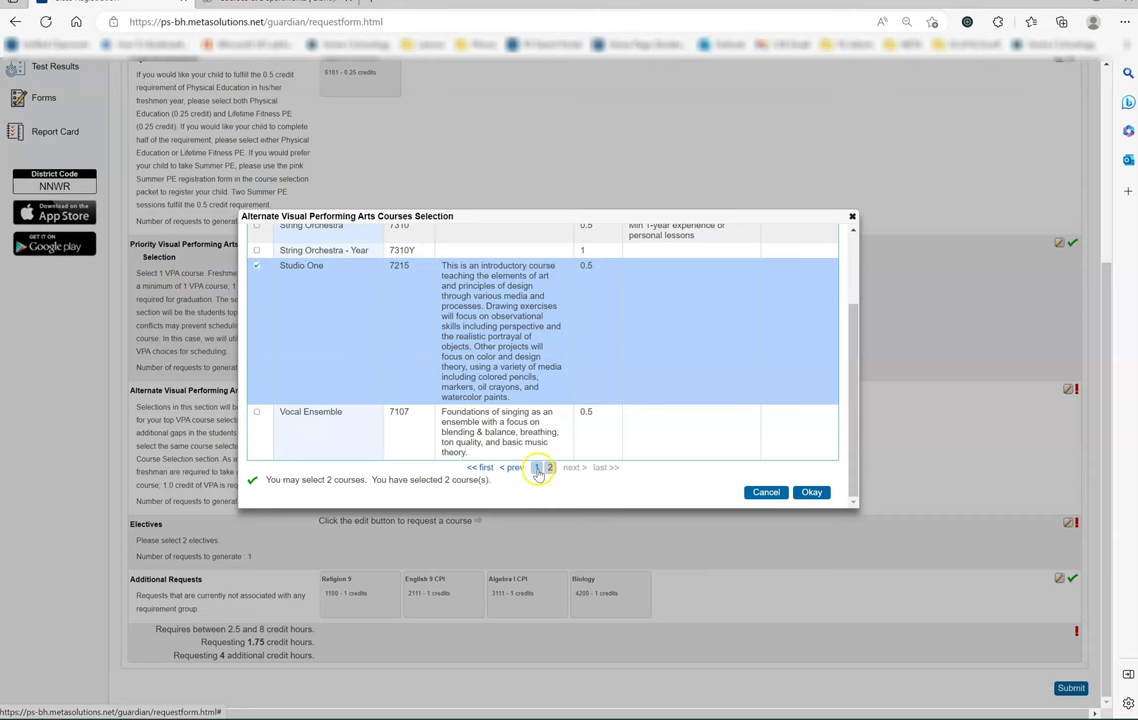
pyautogui.click(537, 468)
pyautogui.scroll(-5, 700, 412)
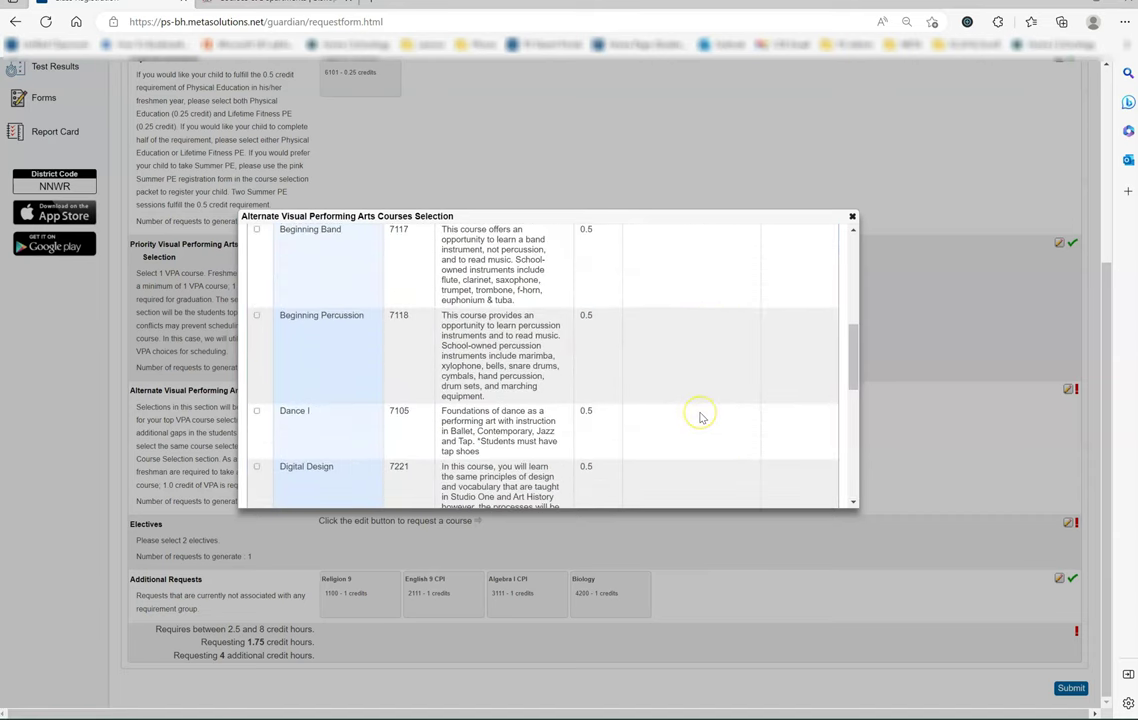
pyautogui.scroll(-8, 700, 417)
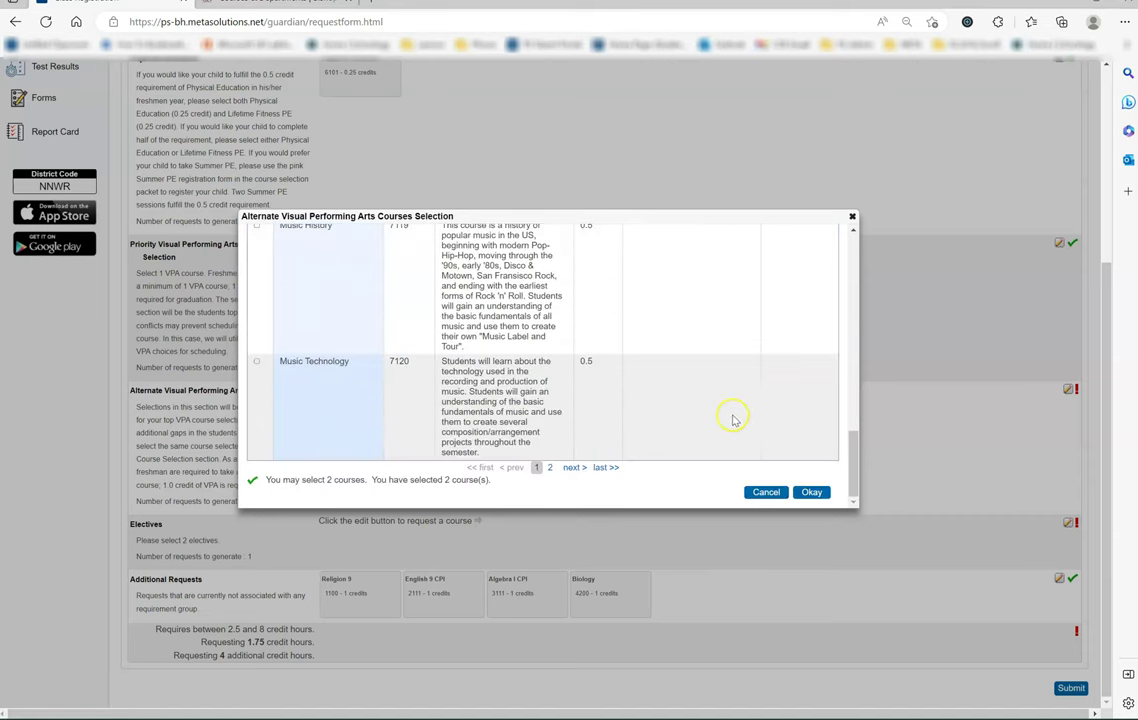
# Step: Confirm Drama I and Studio One as alternates and bring up the Electives list
pyautogui.click(812, 492)
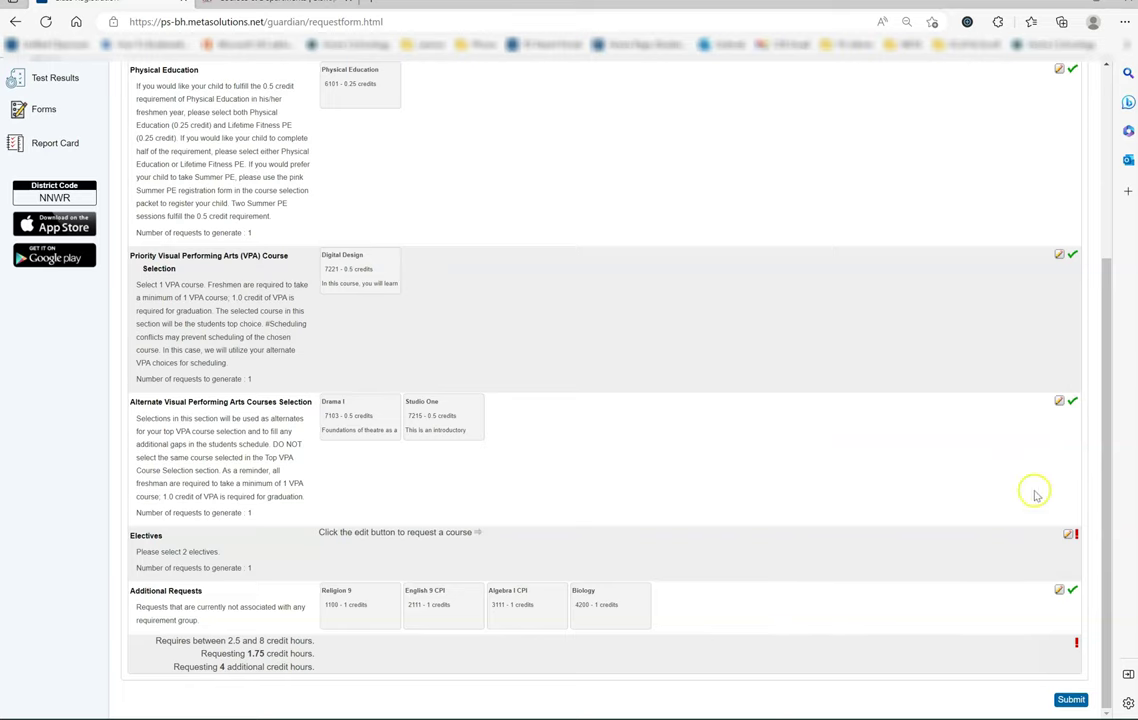
pyautogui.click(1068, 536)
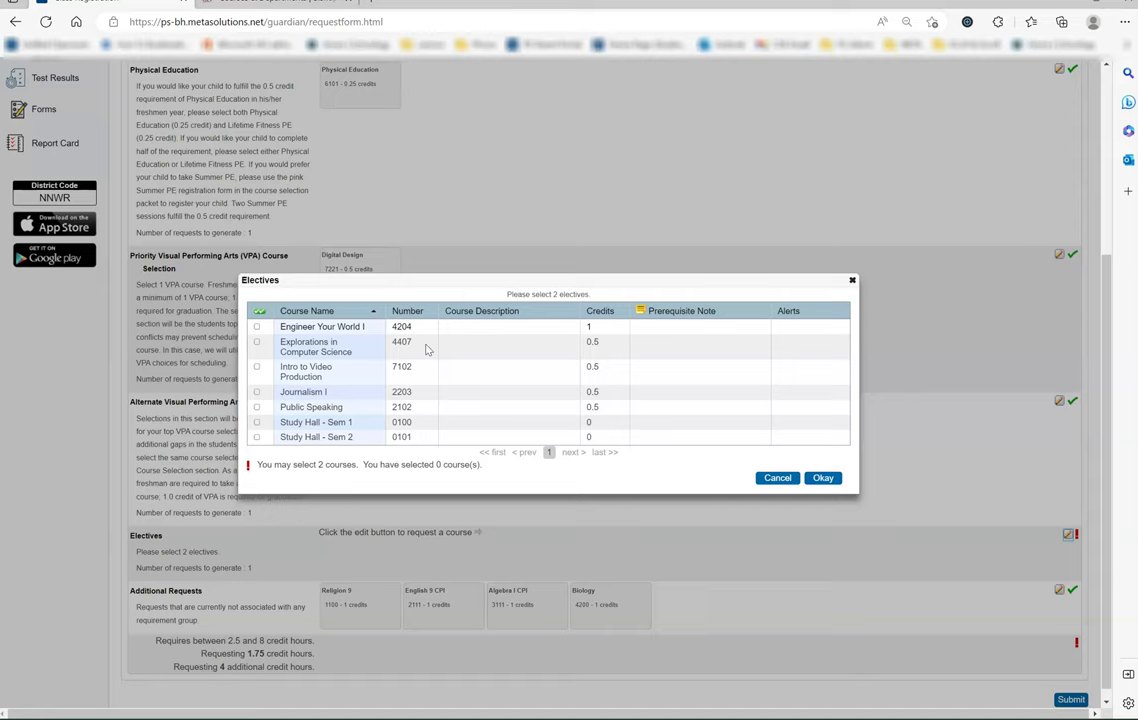
# Step: Choose Study Hall - Sem 1 and Public Speaking as the two electives and confirm
pyautogui.click(257, 423)
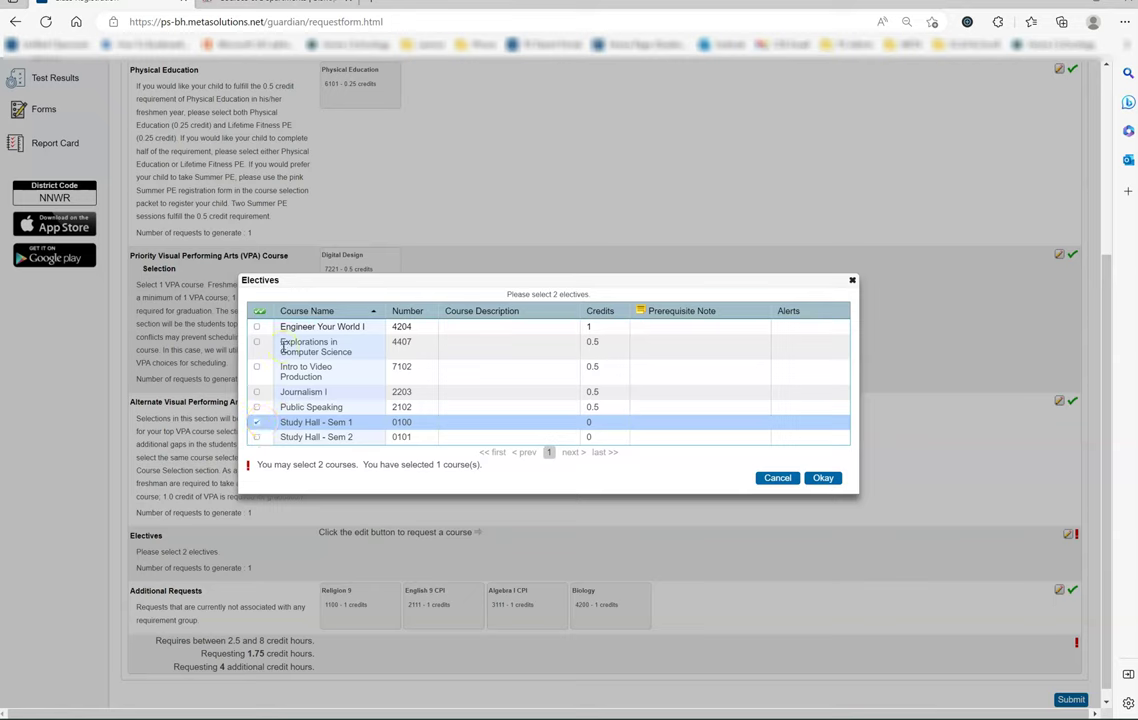
pyautogui.click(256, 406)
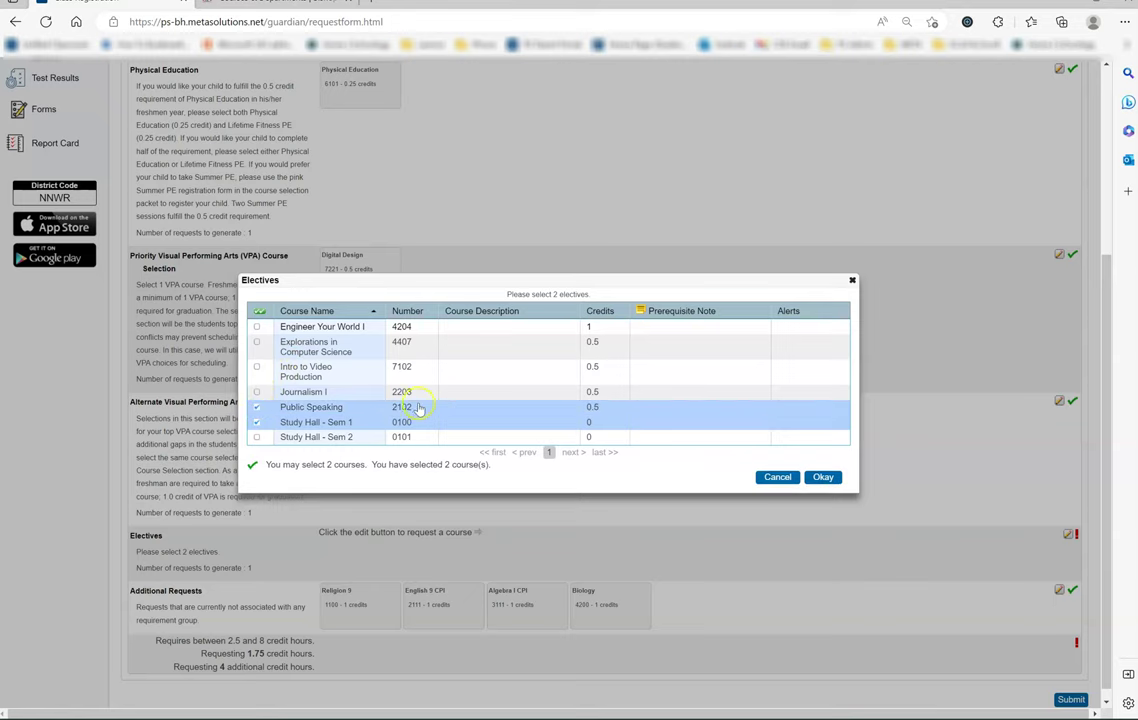
pyautogui.click(822, 477)
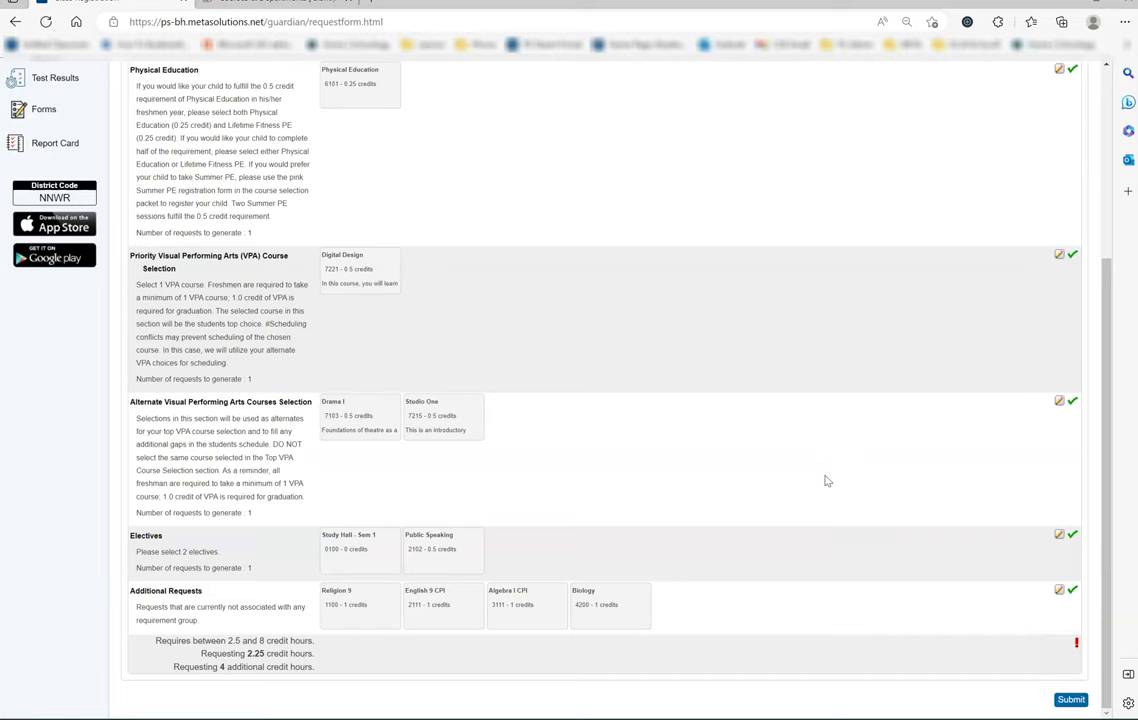
pyautogui.click(840, 489)
# Step: Submit the completed 2023-2024 course request form
pyautogui.click(1072, 545)
pyautogui.scroll(2, 636, 566)
pyautogui.scroll(2, 636, 566)
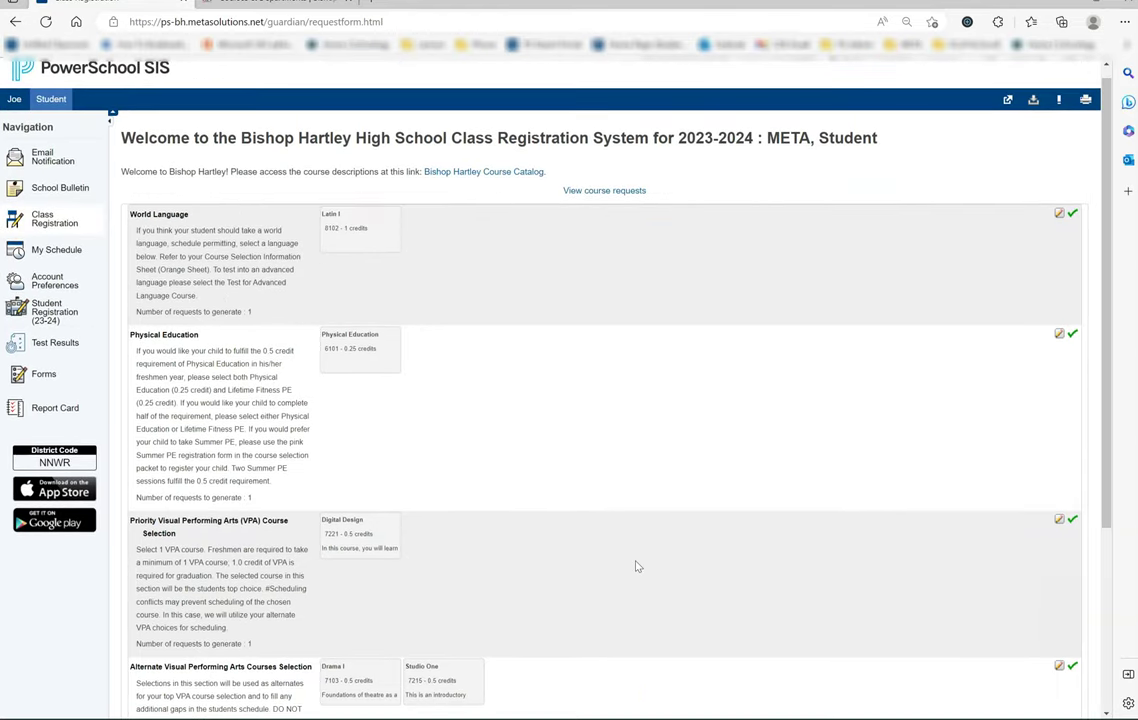
pyautogui.scroll(-5, 636, 566)
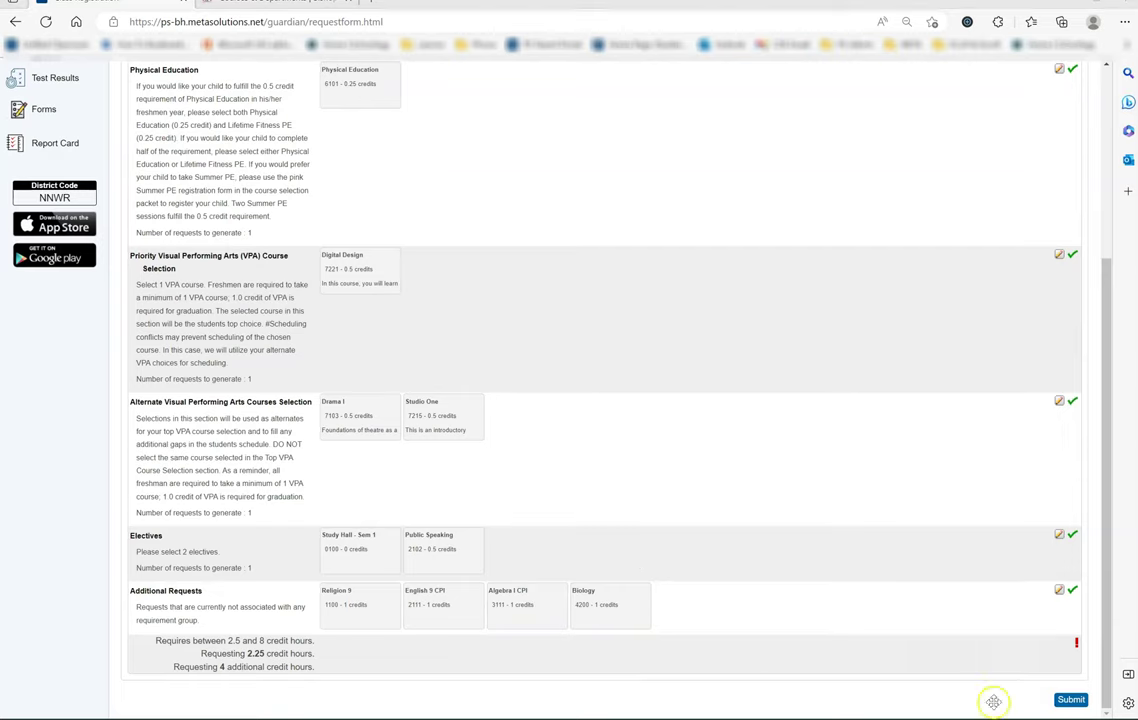
pyautogui.click(1070, 699)
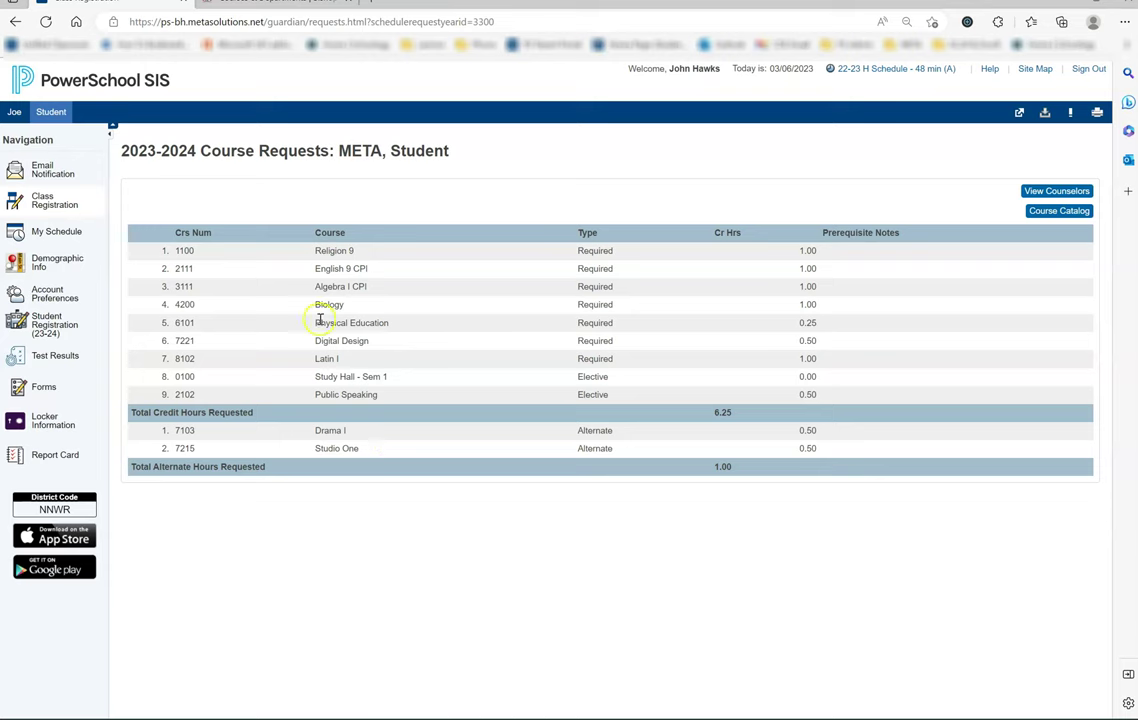
# Step: Back on the class registration form, add Lifetime Fitness PE as a second Physical Education choice
pyautogui.click(52, 201)
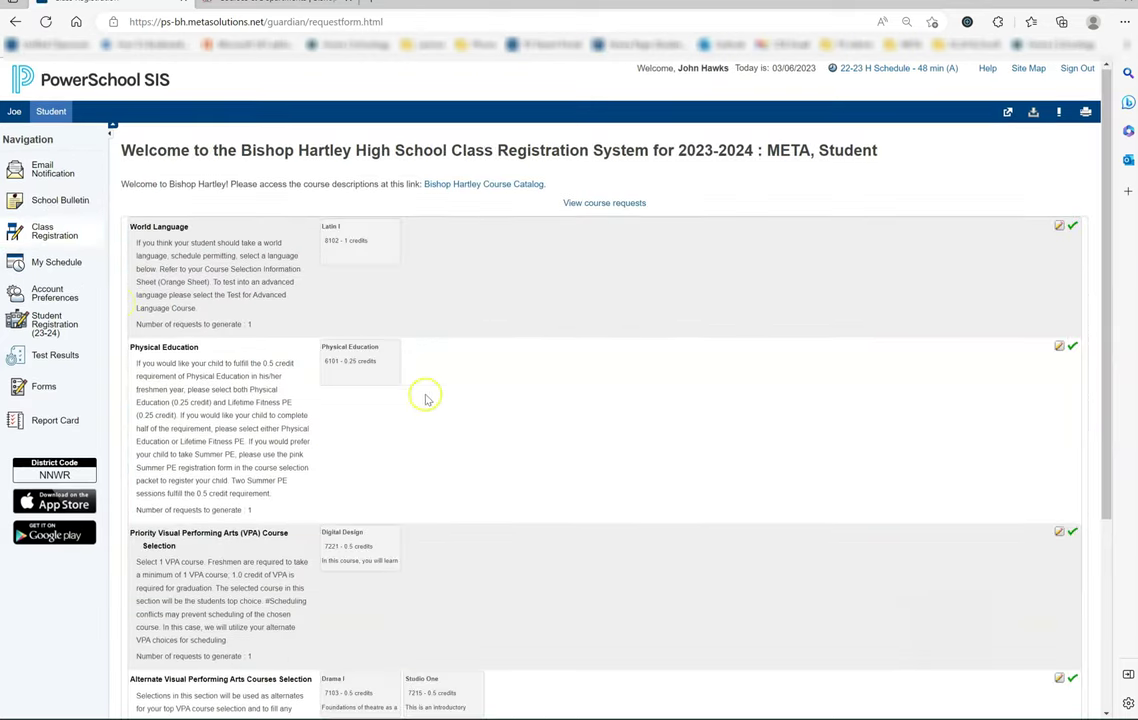
pyautogui.click(1059, 346)
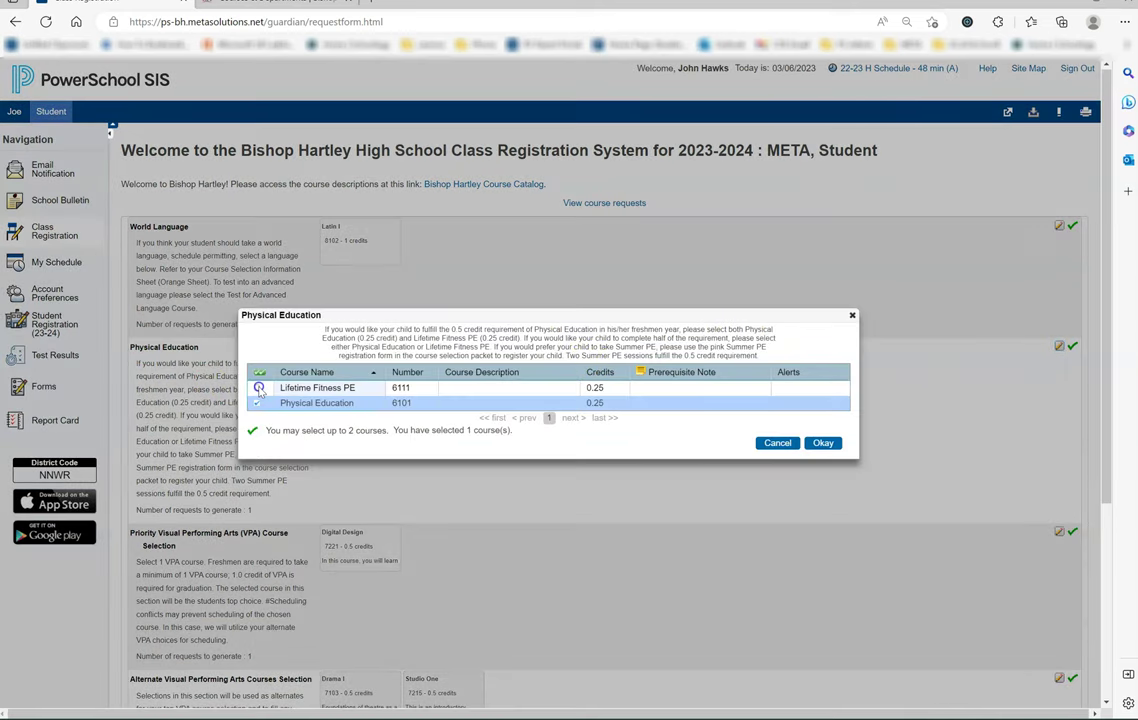
pyautogui.click(257, 388)
pyautogui.click(823, 443)
# Step: Resubmit the updated course requests so the summary totals 6.50 credit hours
pyautogui.scroll(-1, 1043, 485)
pyautogui.scroll(-2, 1043, 485)
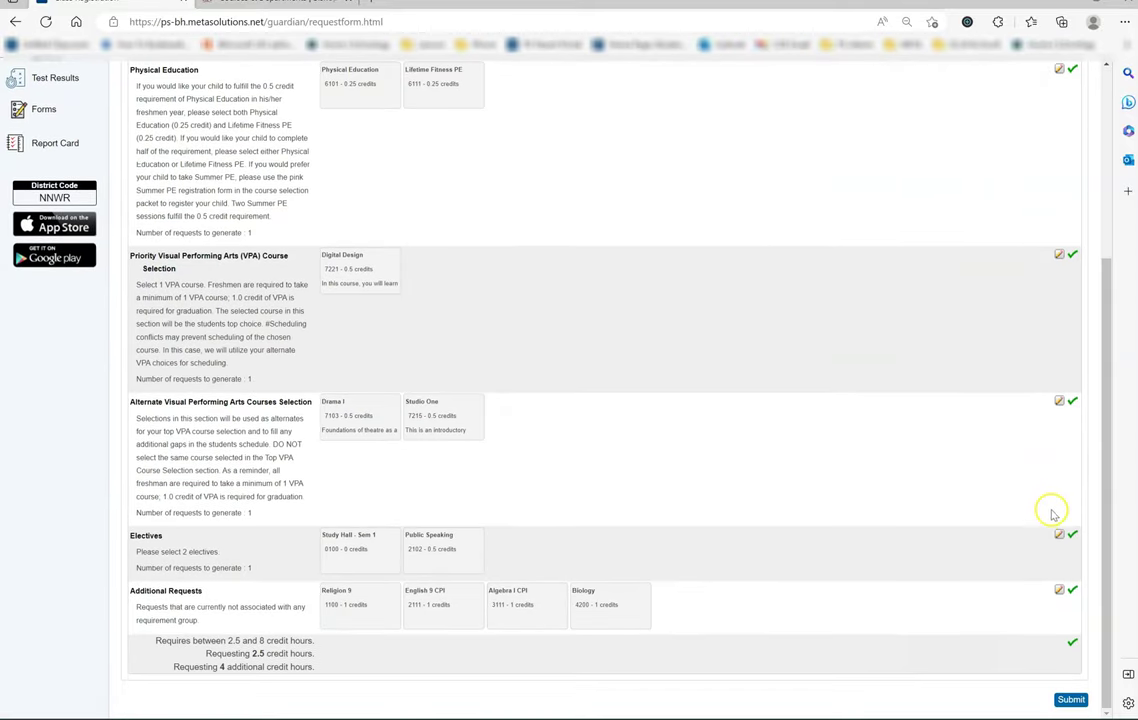
pyautogui.click(1071, 700)
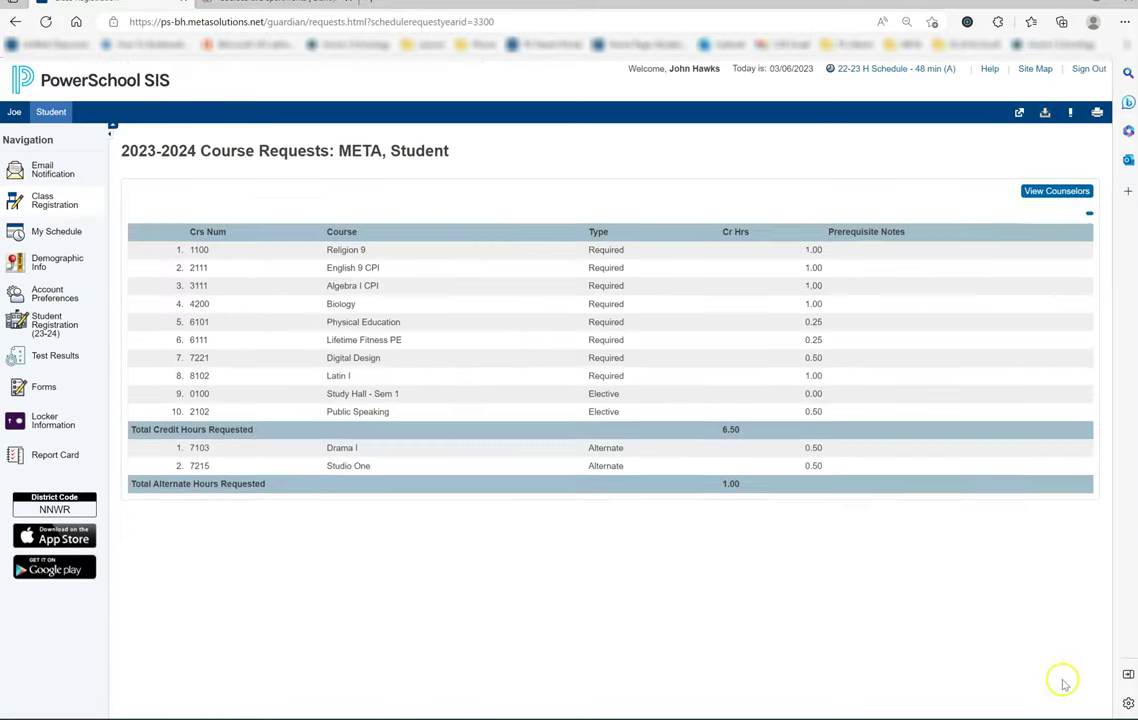